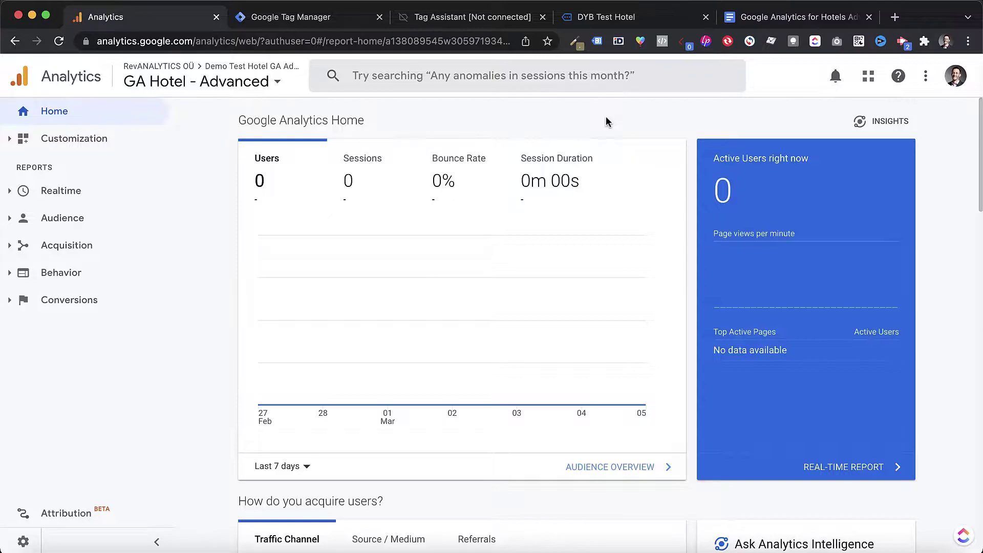
Open the property's custom dimensions list in the Analytics admin settings.
click(22, 543)
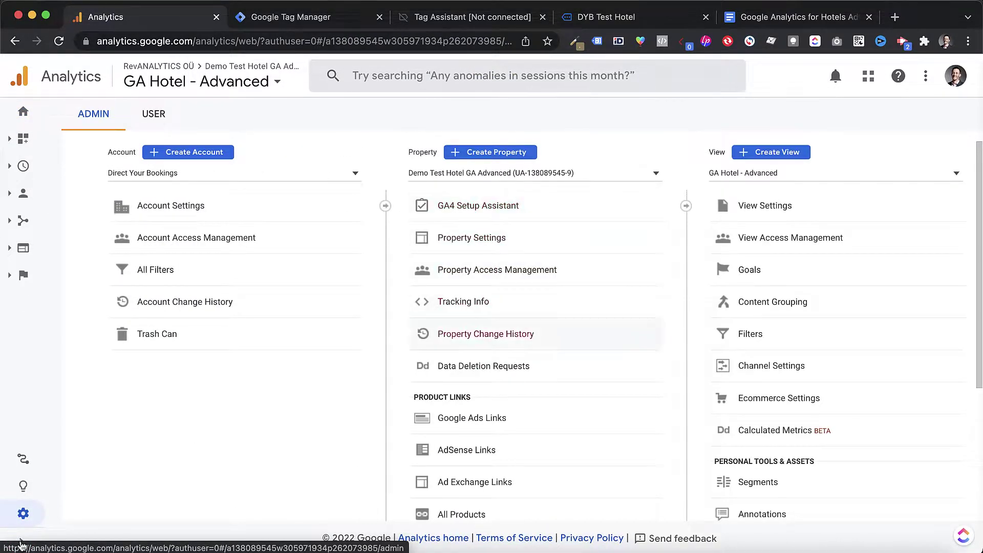
scroll(498, 392, down, 2)
scroll(497, 391, down, 3)
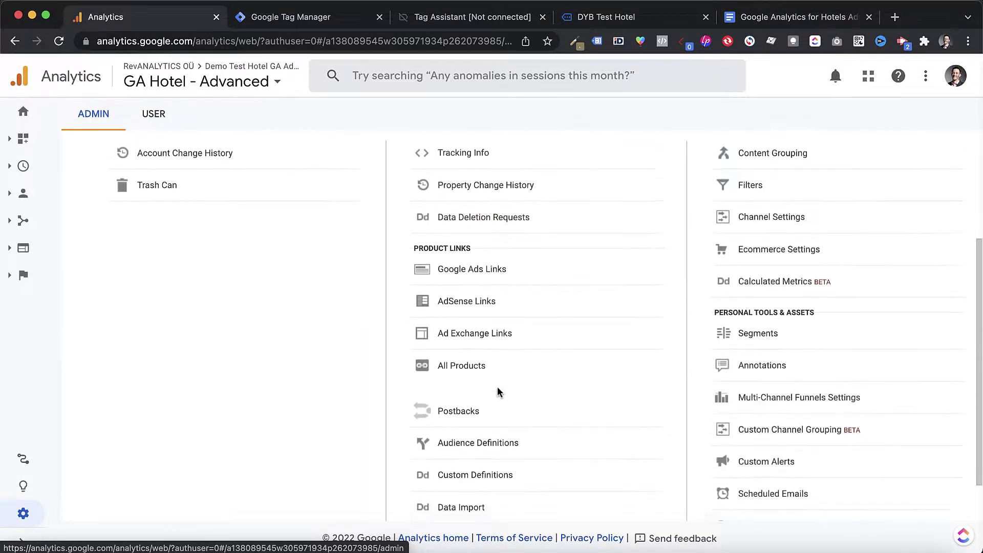
click(475, 422)
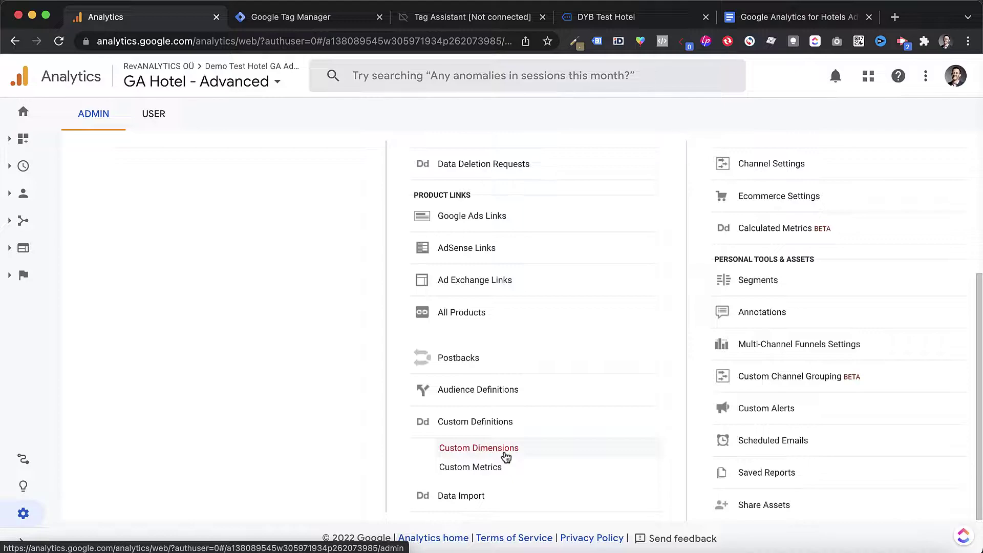
click(465, 449)
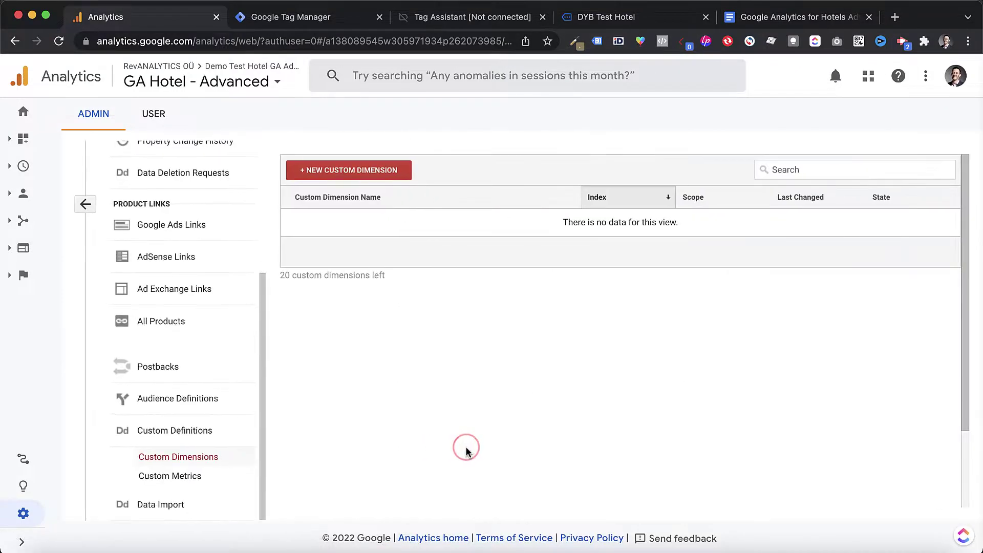
Create a new active custom dimension named Adults + Children with Session scope.
click(362, 174)
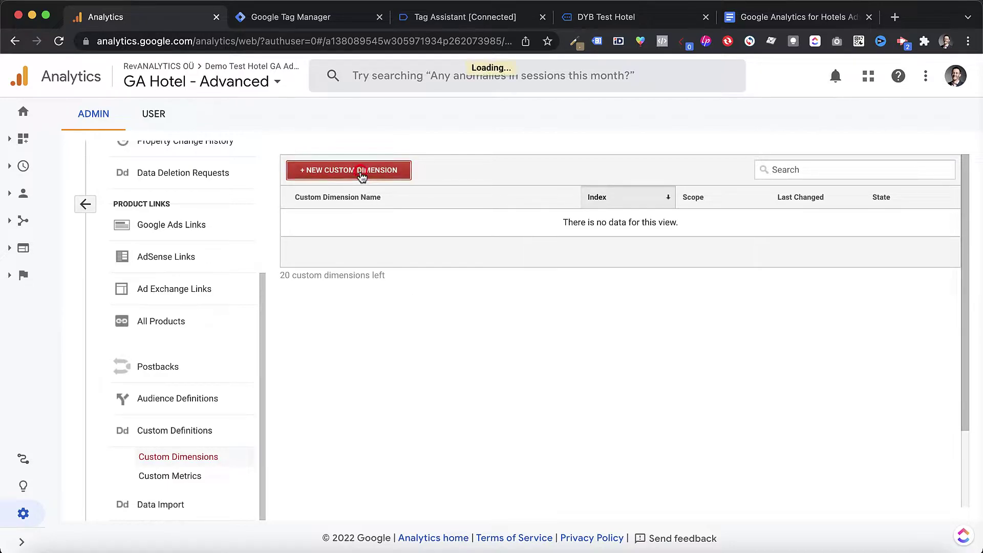
click(322, 216)
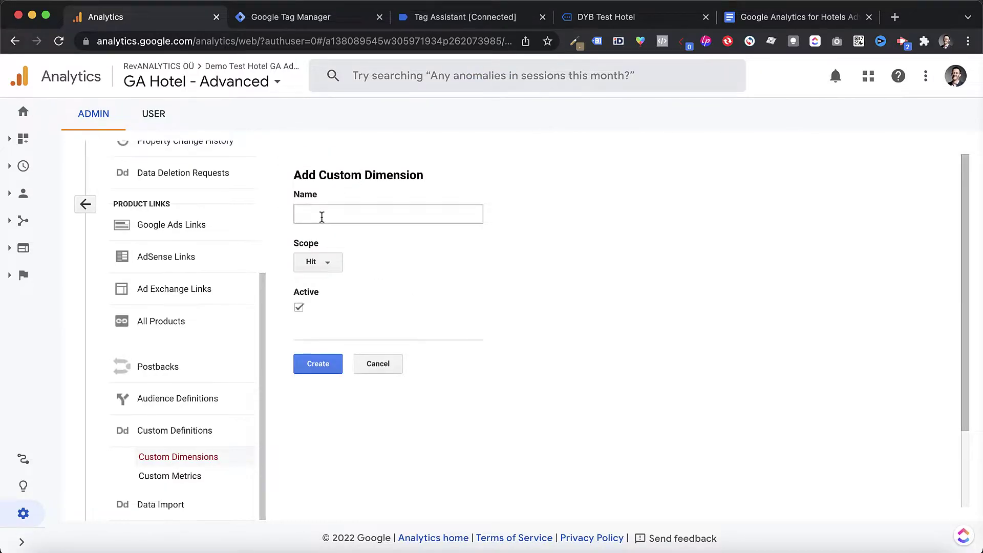
click(322, 217)
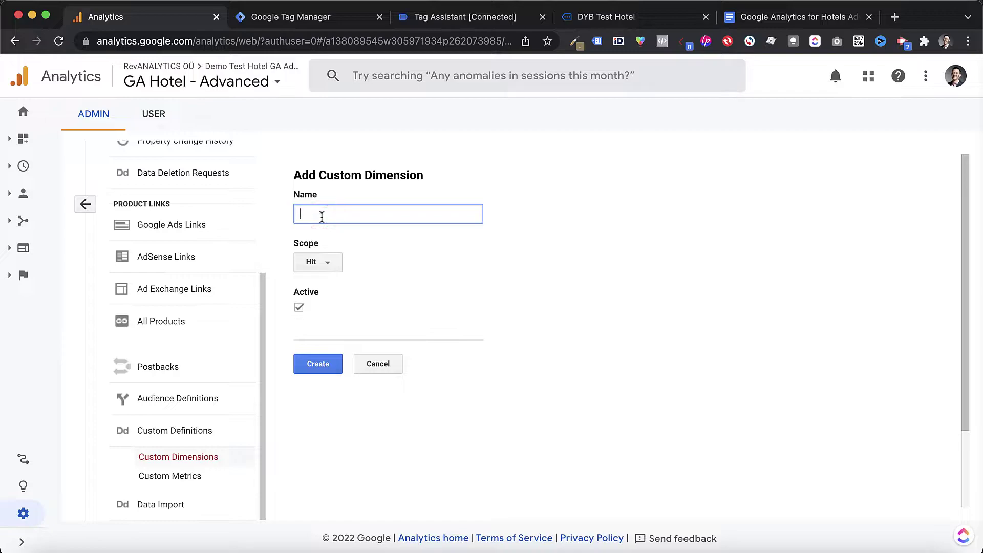
text(Adults + Children)
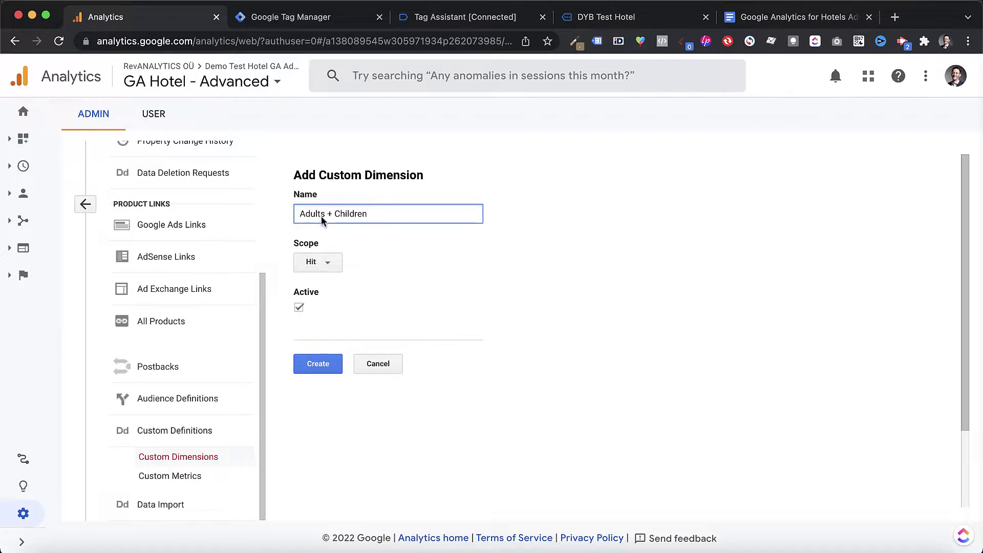
click(336, 269)
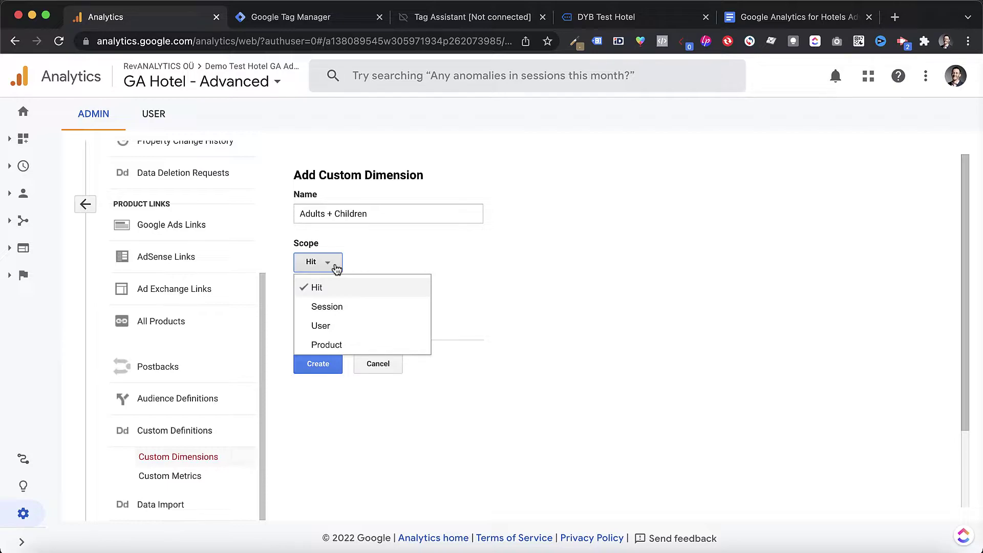
click(329, 306)
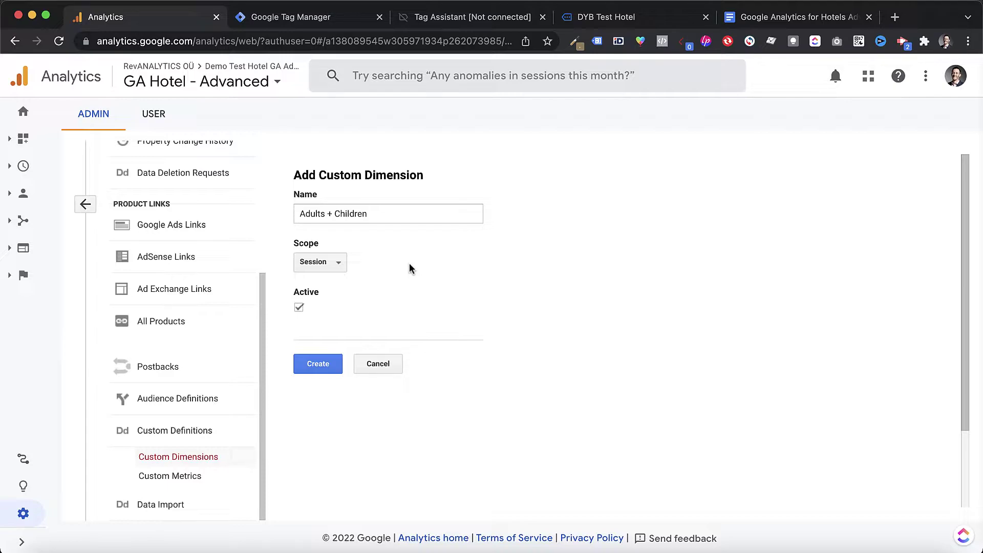
click(314, 379)
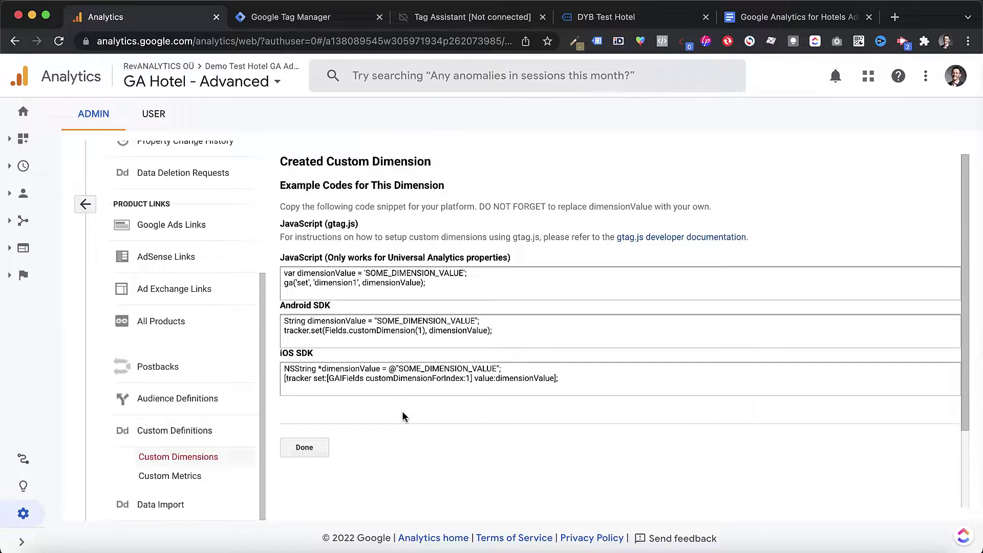
click(309, 451)
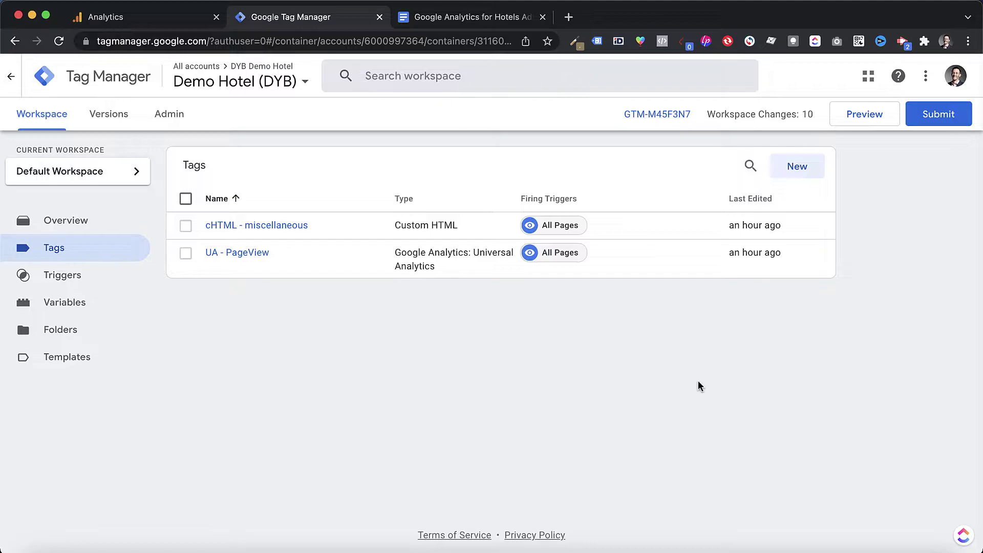
In Google Tag Manager, preview the Demo Hotel (DYB) container and connect Tag Assistant to the booking engine page, ending on its debug view.
click(861, 117)
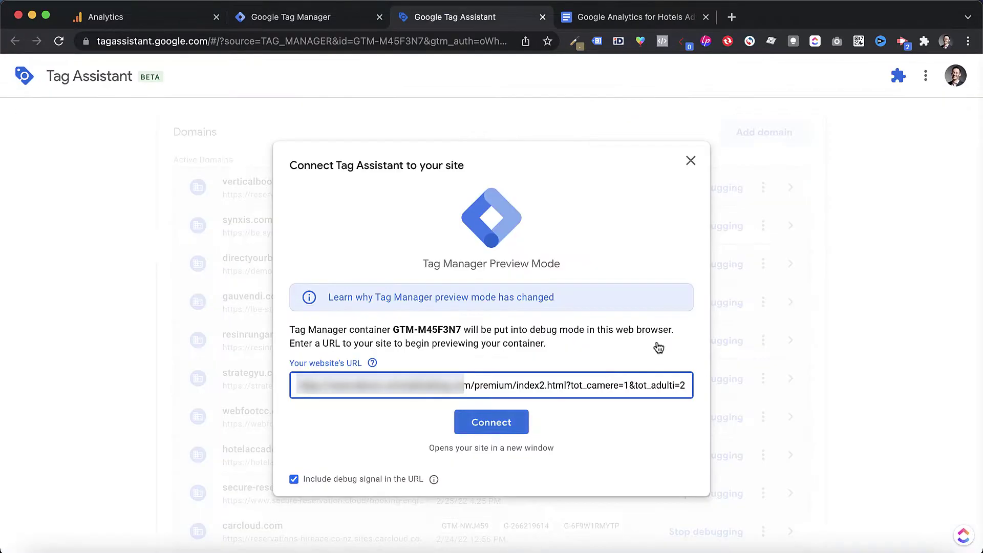
click(506, 421)
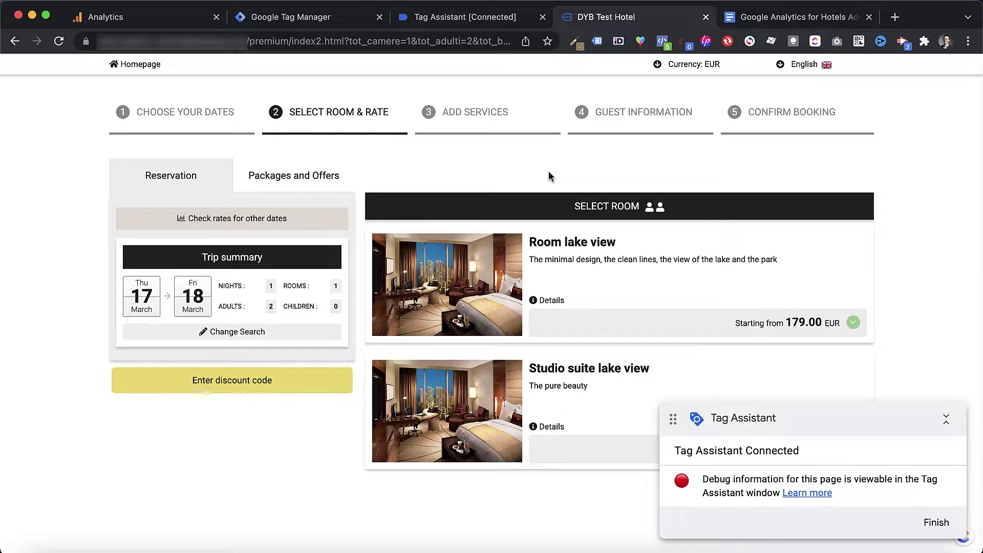
click(448, 17)
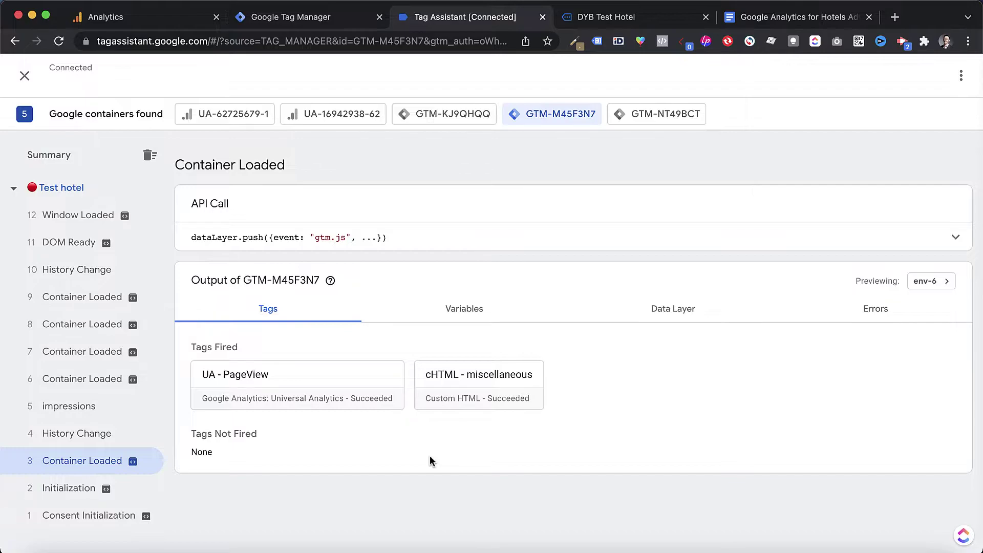
Examine the data layer values in Tag Assistant for the keys holding the number of adults and children.
click(671, 316)
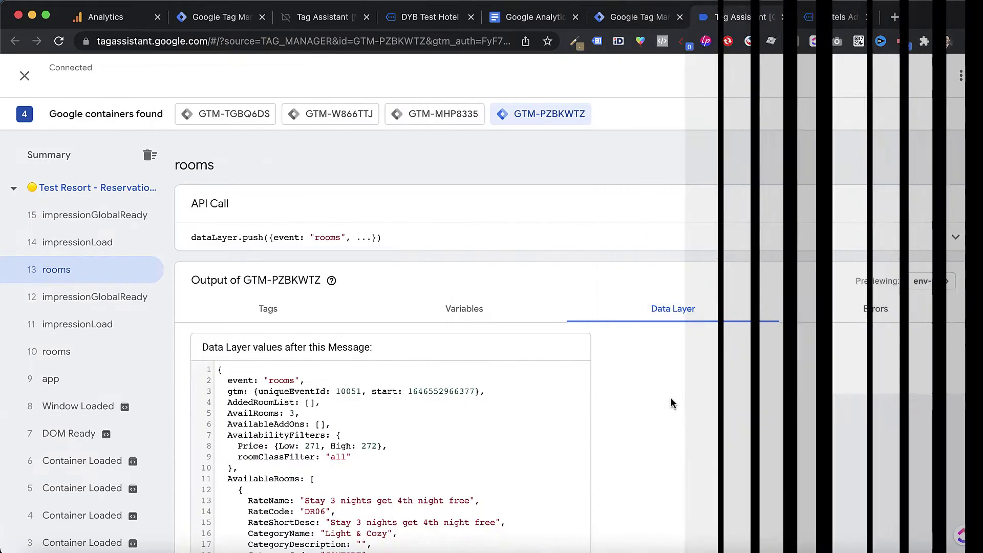
scroll(671, 402, down, 8)
scroll(672, 403, down, 12)
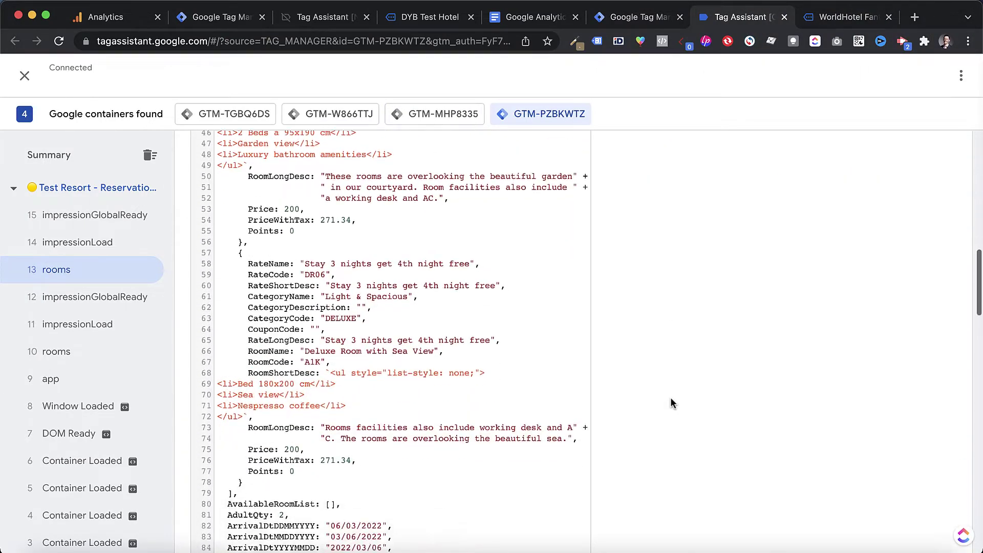
scroll(672, 403, down, 3)
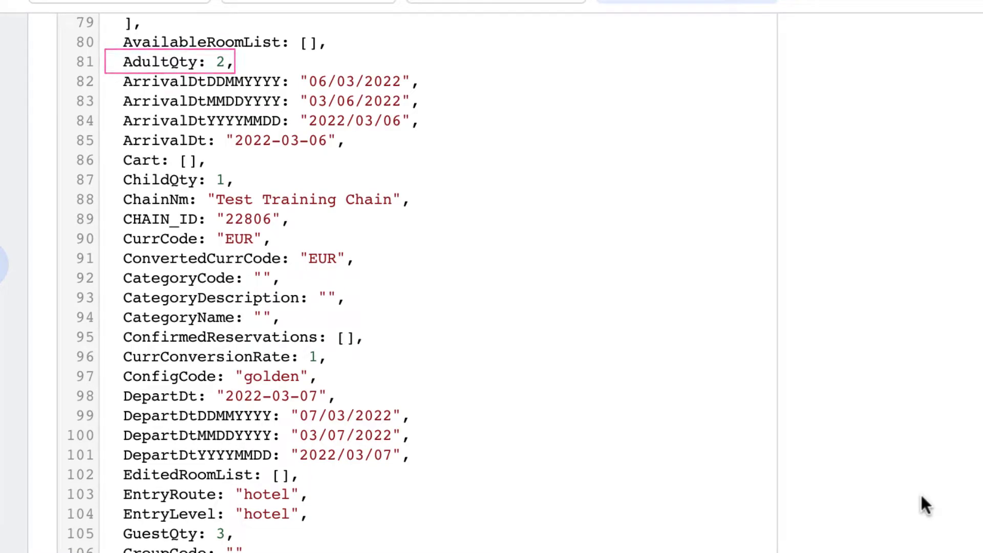
Start a new user-defined variable of type Data Layer Variable in the Demo Hotel (DYB) container in Google Tag Manager.
click(289, 17)
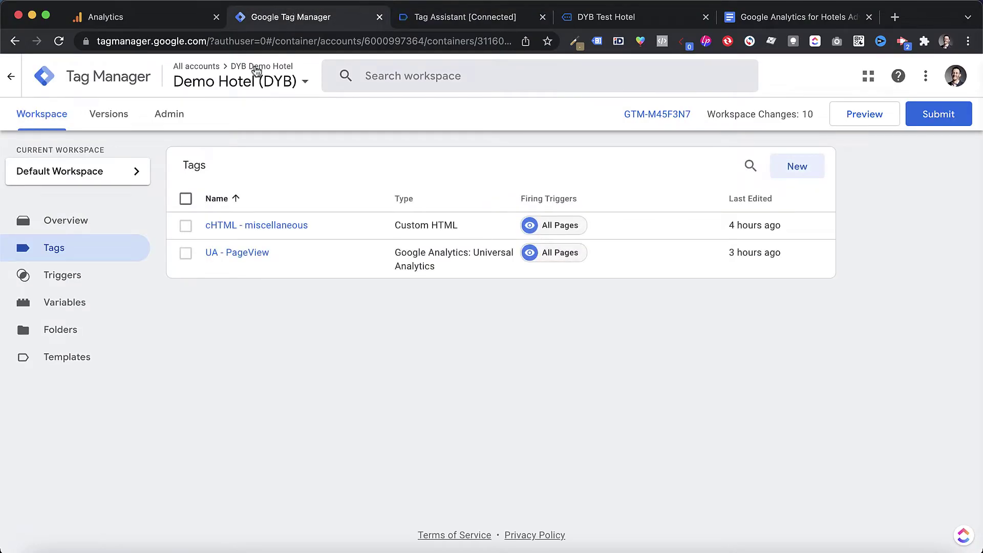
click(80, 303)
scroll(79, 303, down, 2)
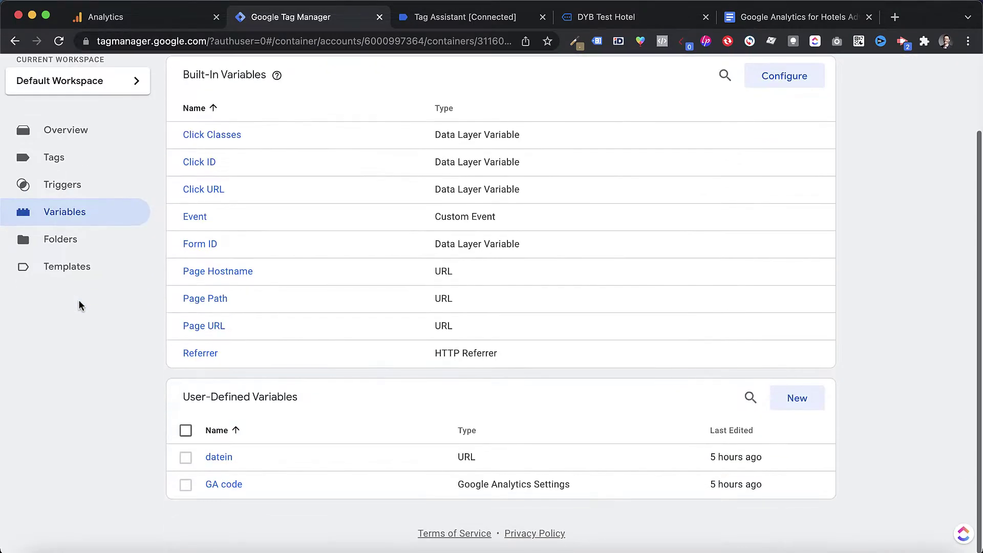
click(797, 402)
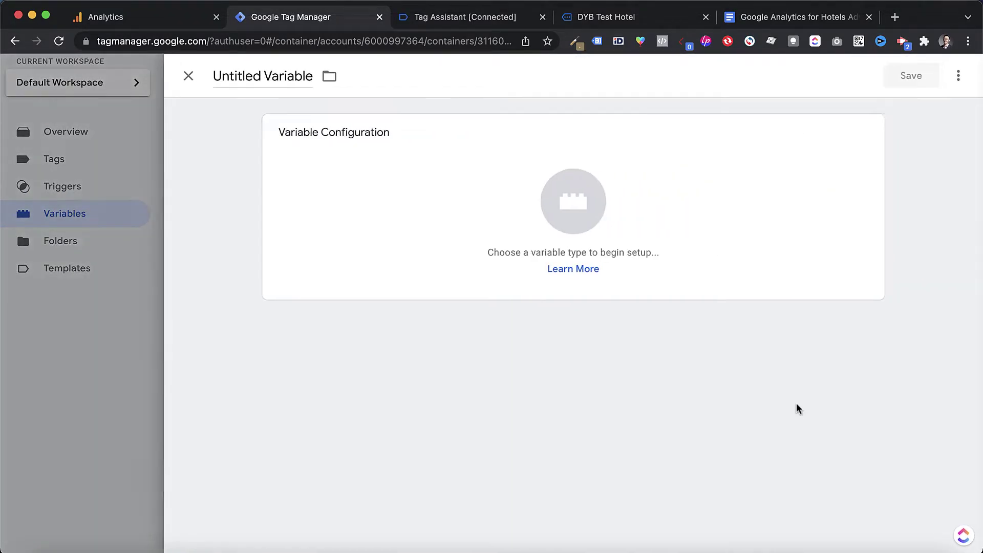
click(512, 199)
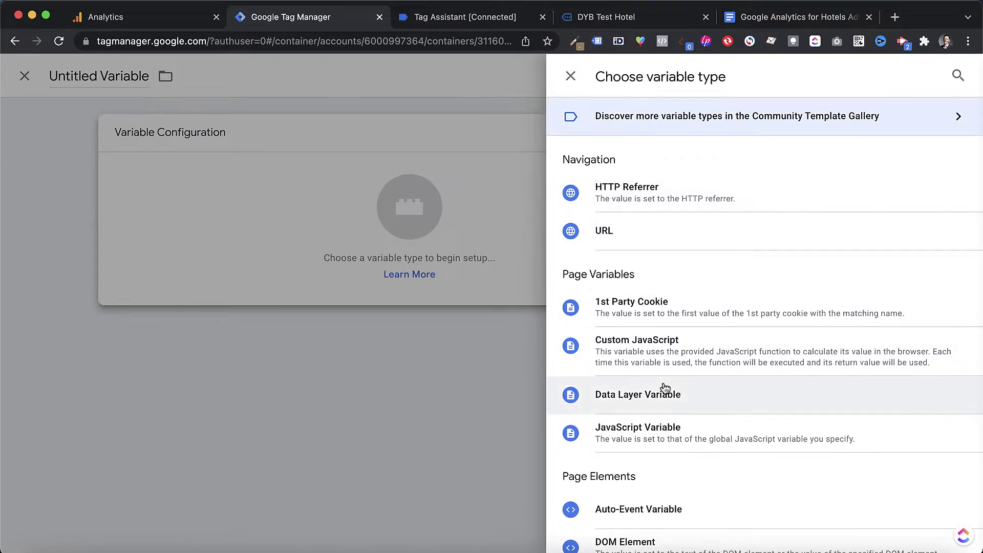
click(718, 404)
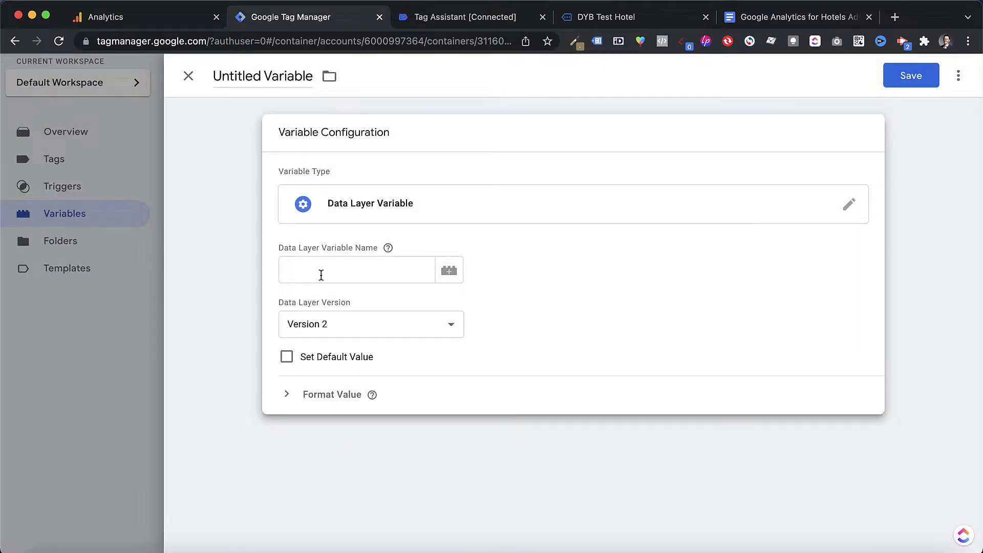
Set the data layer variable name to AdultQty, title the variable dlv - AdultQty and save it.
click(321, 275)
text(AdultQty)
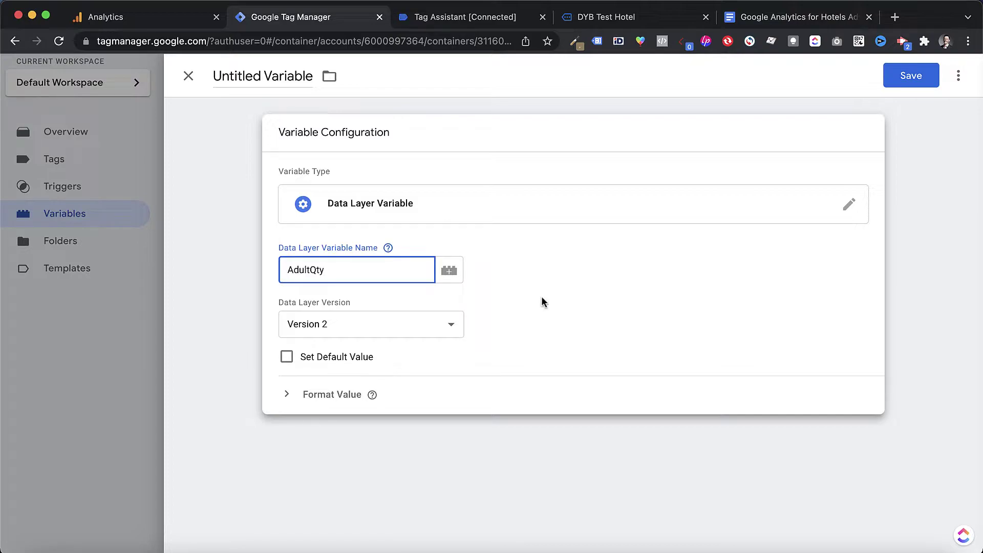
click(263, 76)
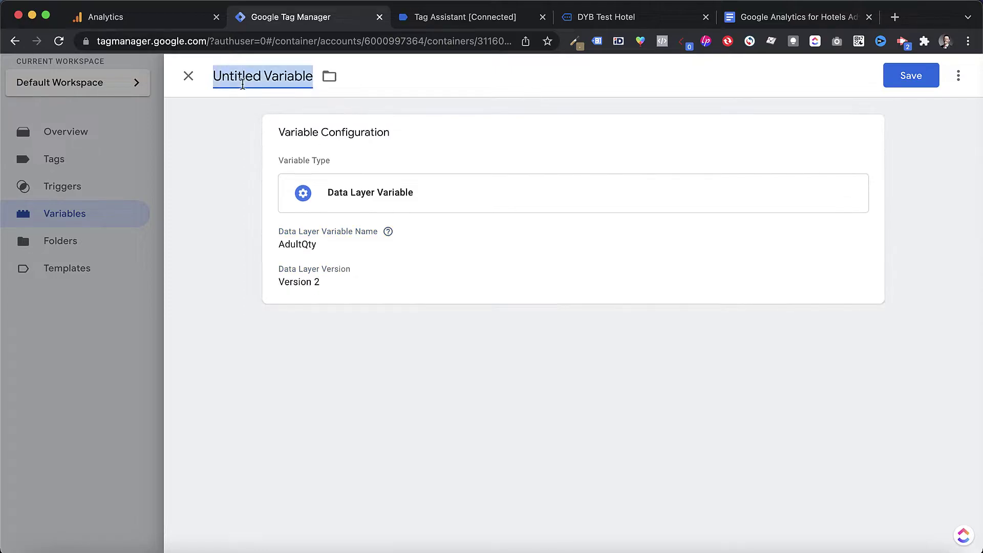
text(dlv -)
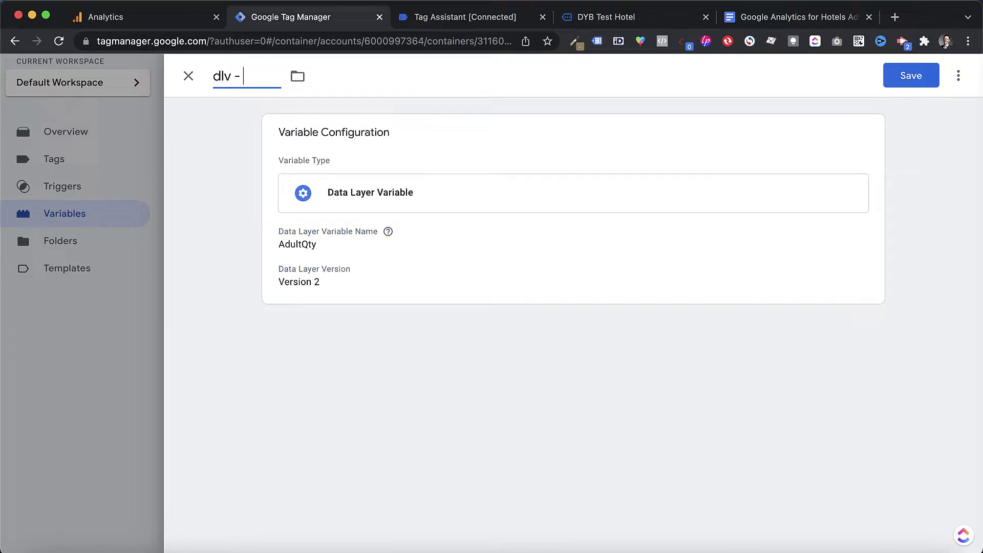
text(AdultQty)
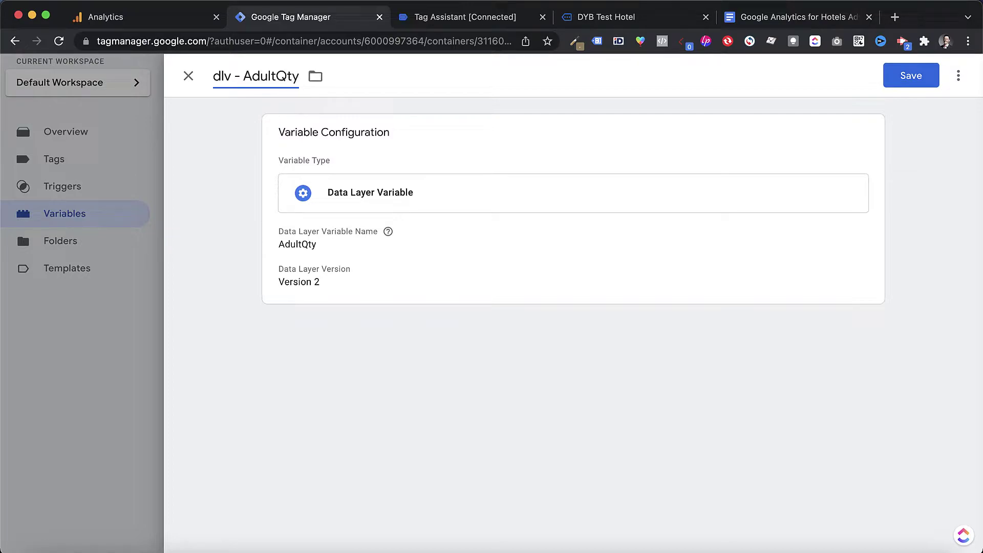
click(914, 79)
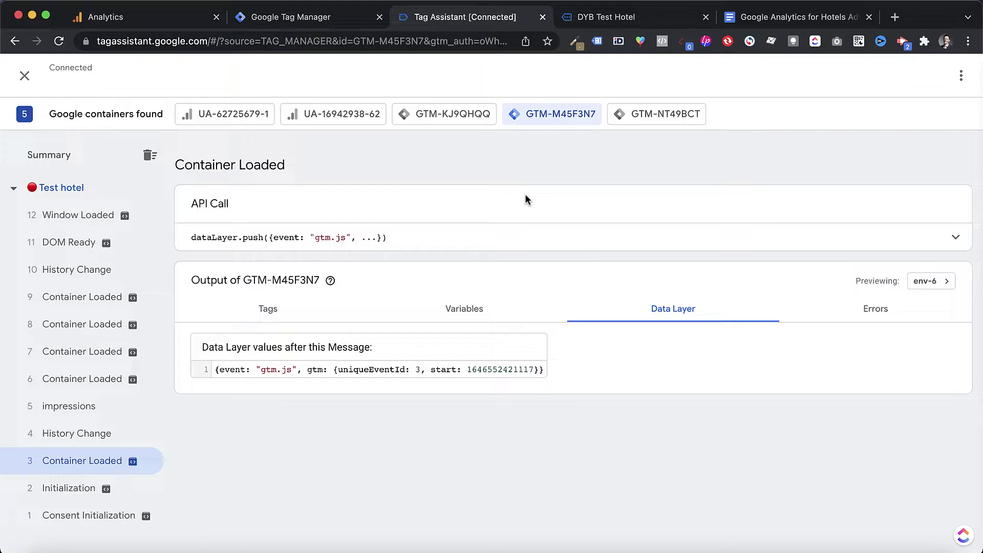
Switch to the Google Docs notes and examine the booking engine links, highlighting the first domain, the question marks and the first link's query parameters.
key(ctrl+Tab)
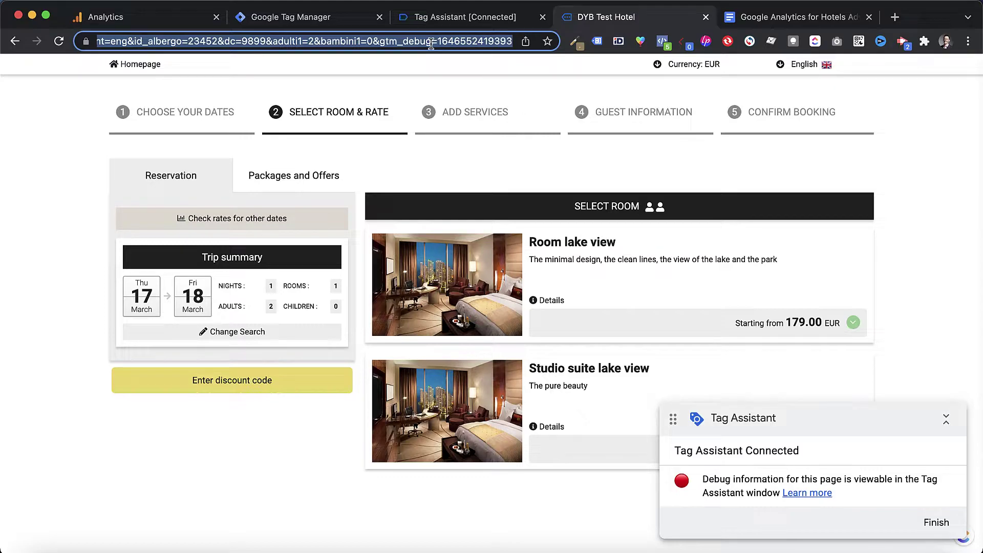
key(ctrl+Tab)
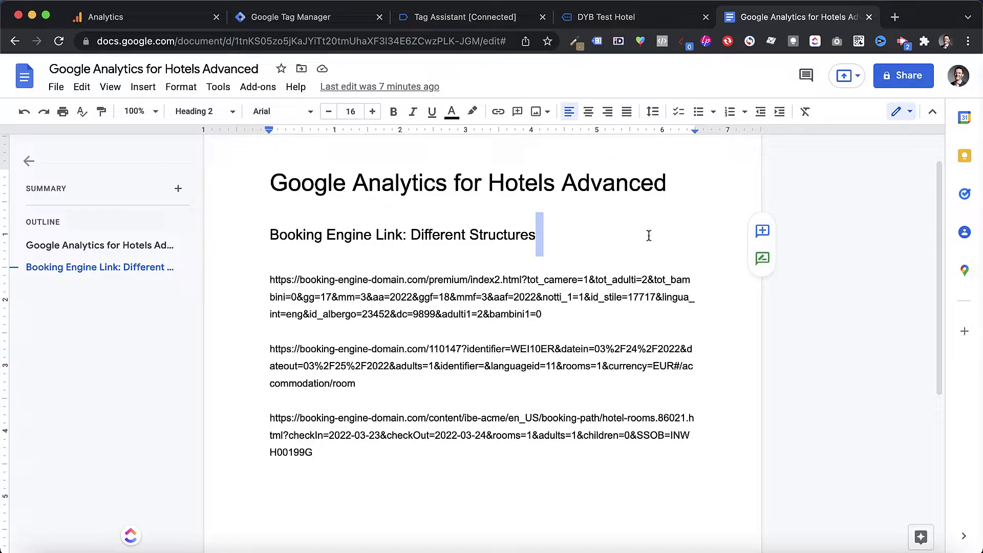
drag(427, 281, 301, 284)
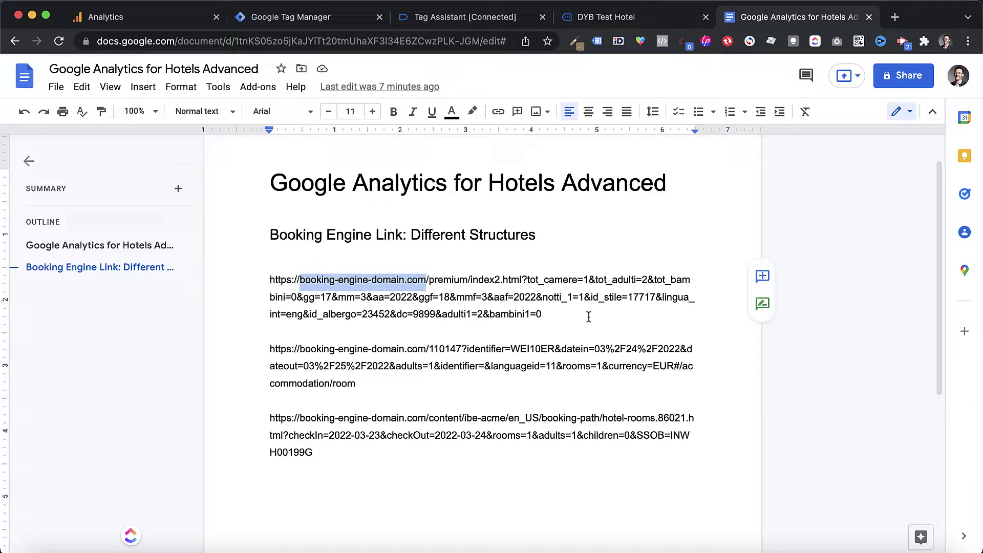
double_click(524, 281)
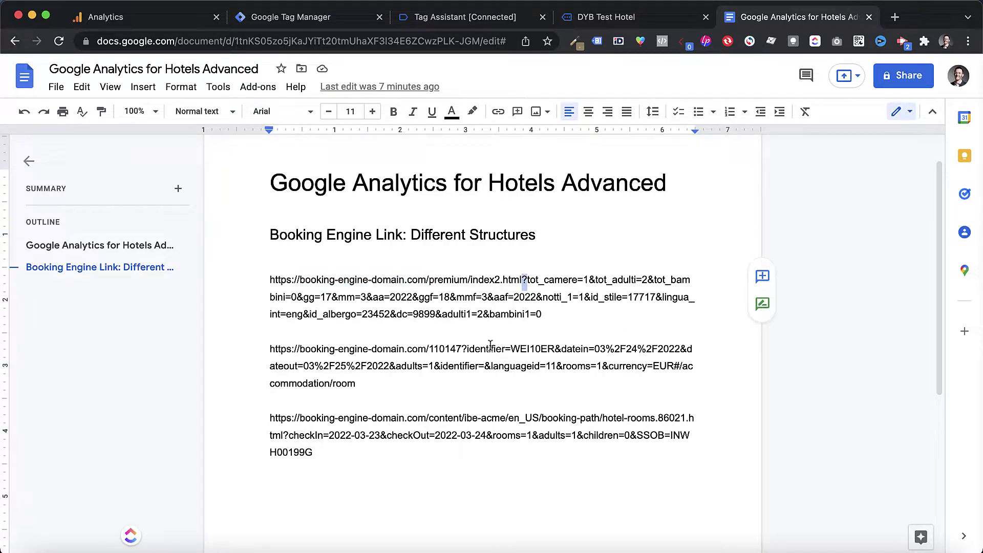
click(462, 349)
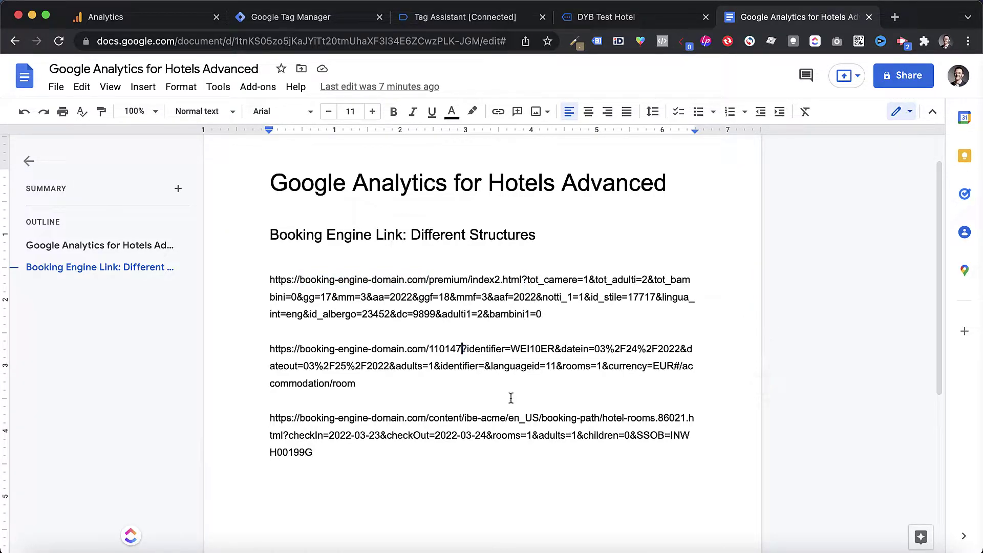
double_click(287, 436)
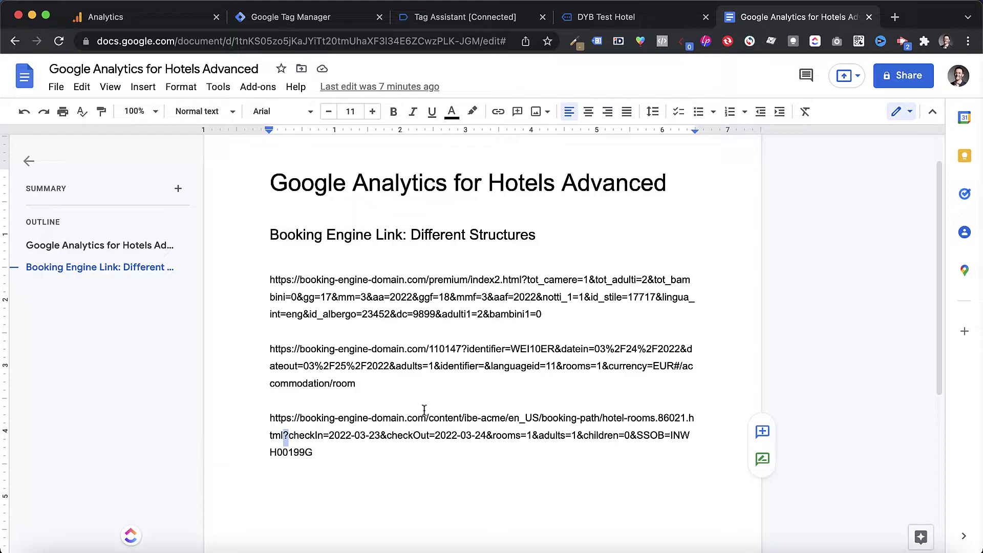
drag(546, 315, 529, 281)
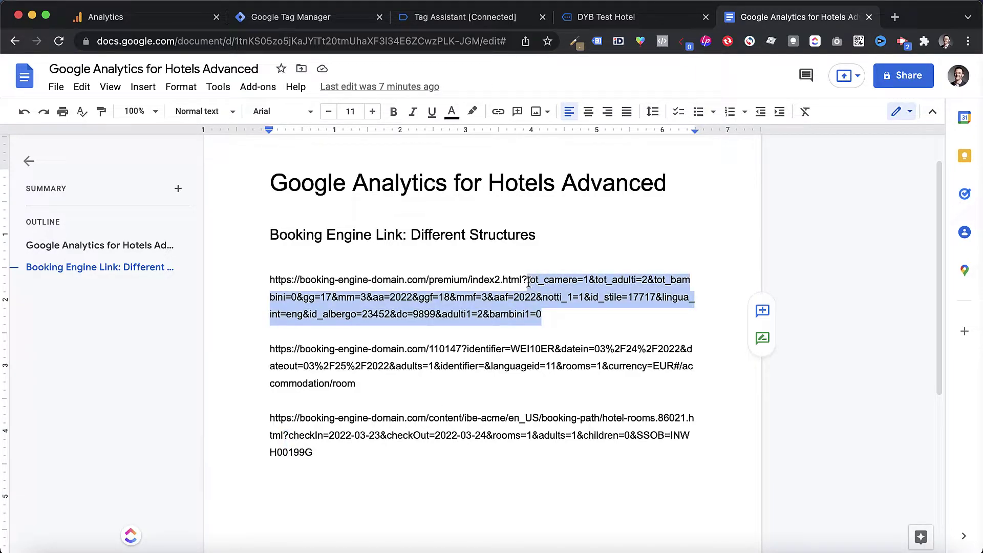
Examine the three booking engine links, highlighting the query parameters that hold the number of adults and children.
click(605, 303)
drag(595, 279, 649, 281)
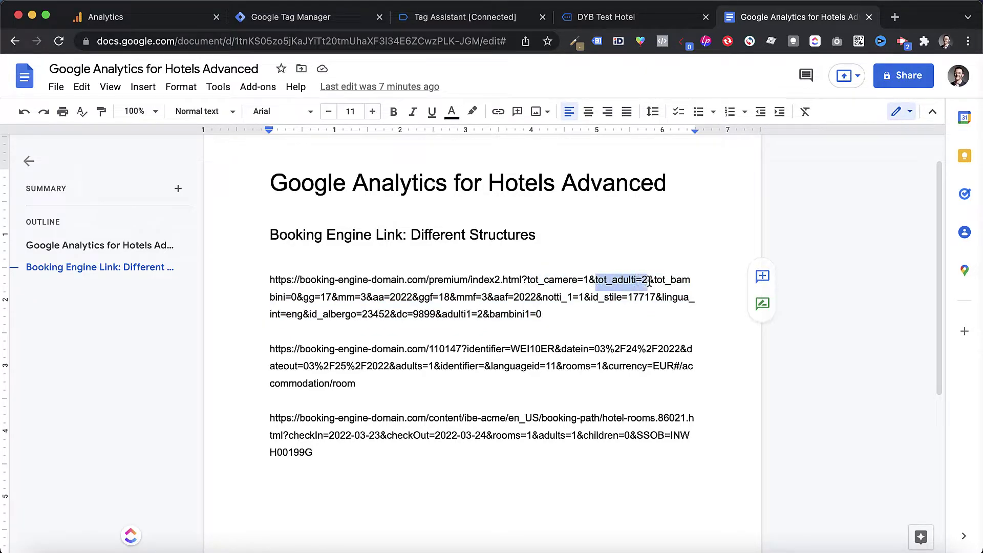
drag(656, 279, 297, 301)
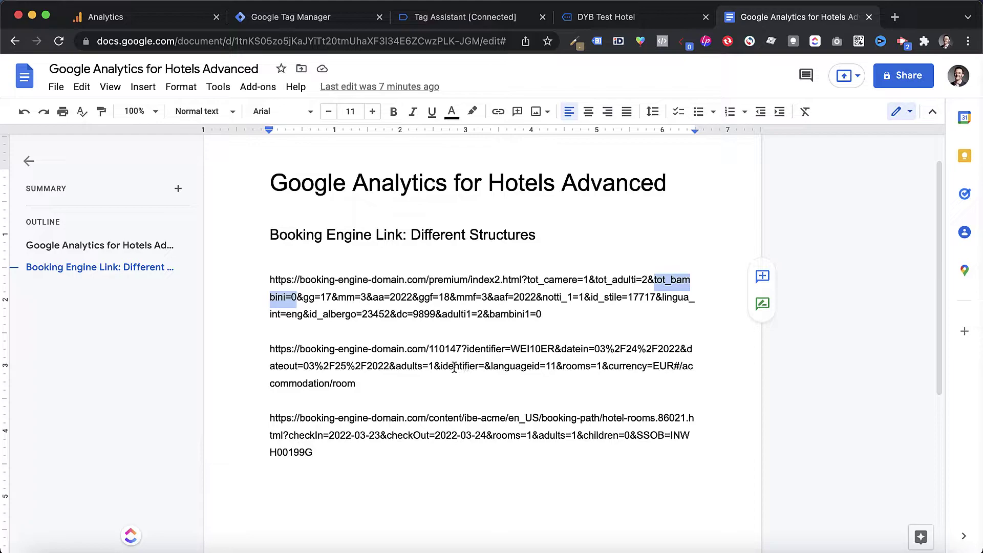
drag(395, 366, 433, 366)
drag(538, 435, 631, 438)
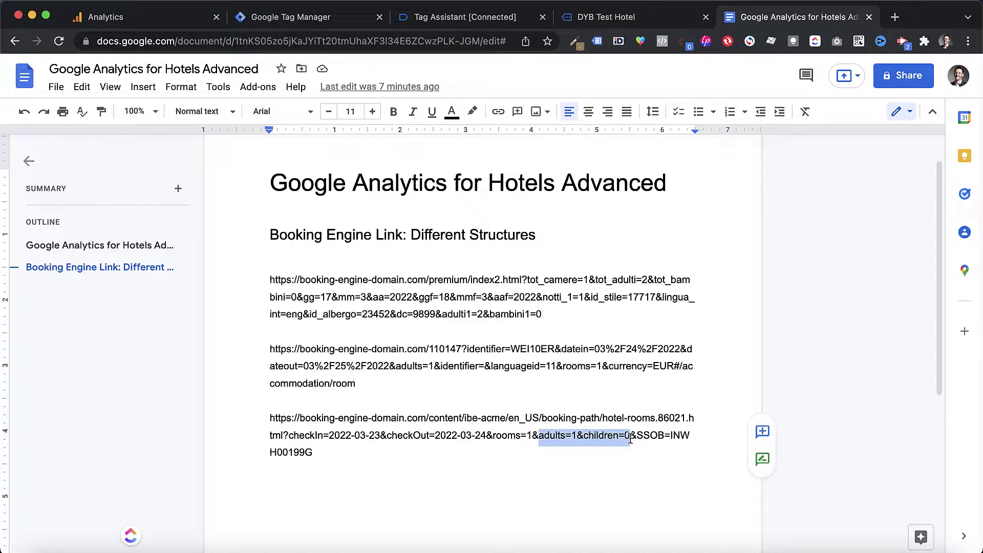
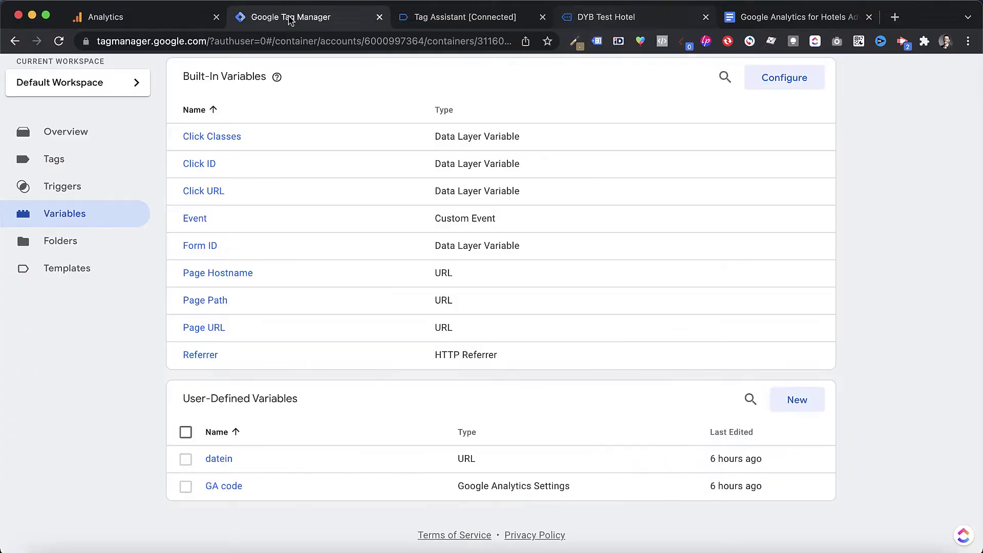
Switch to Google Tag Manager and start a new user-defined variable of type URL with component type Query.
click(800, 400)
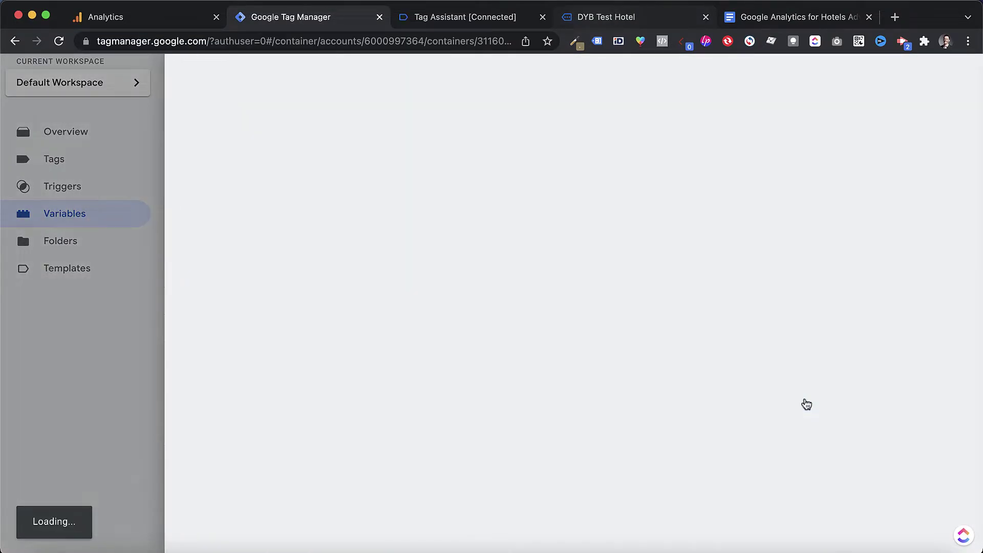
click(460, 169)
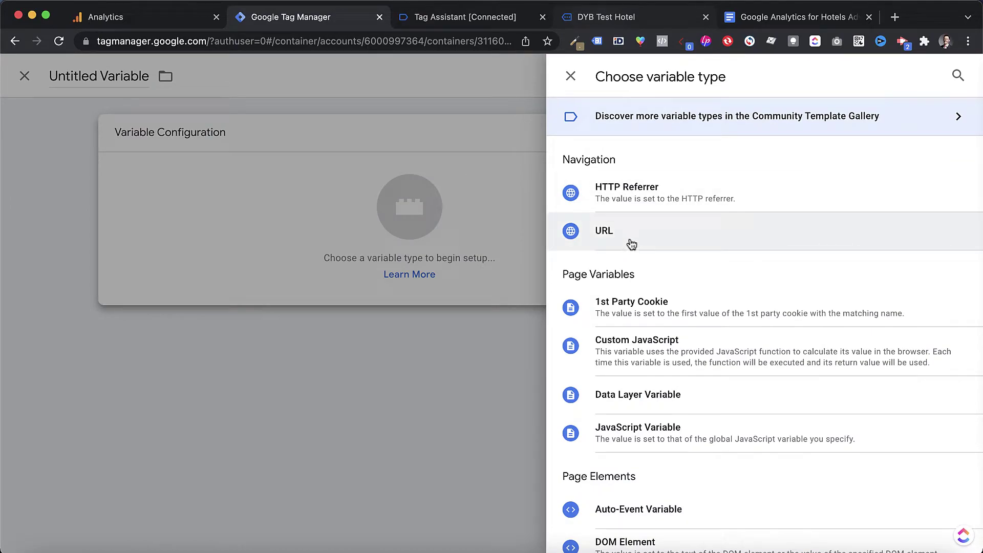
click(631, 243)
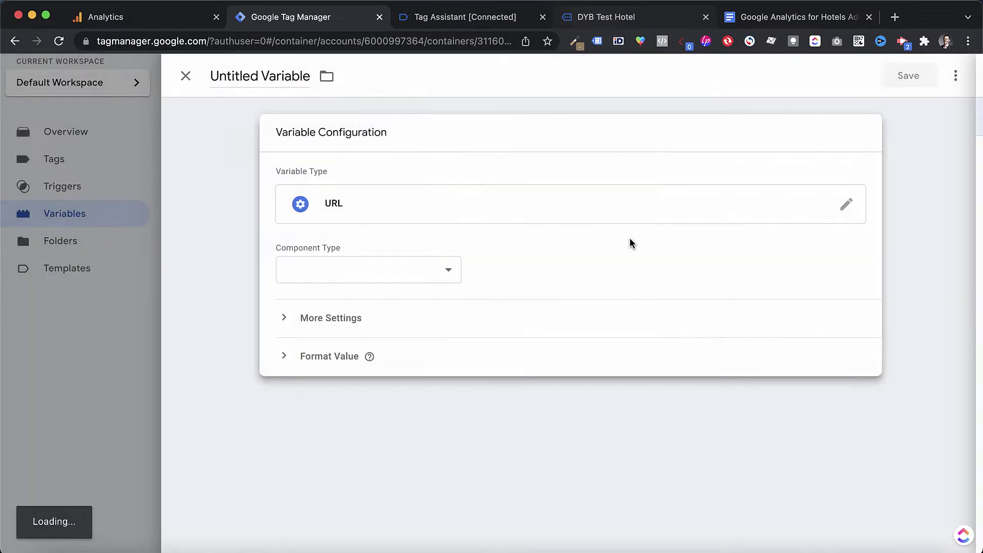
click(369, 265)
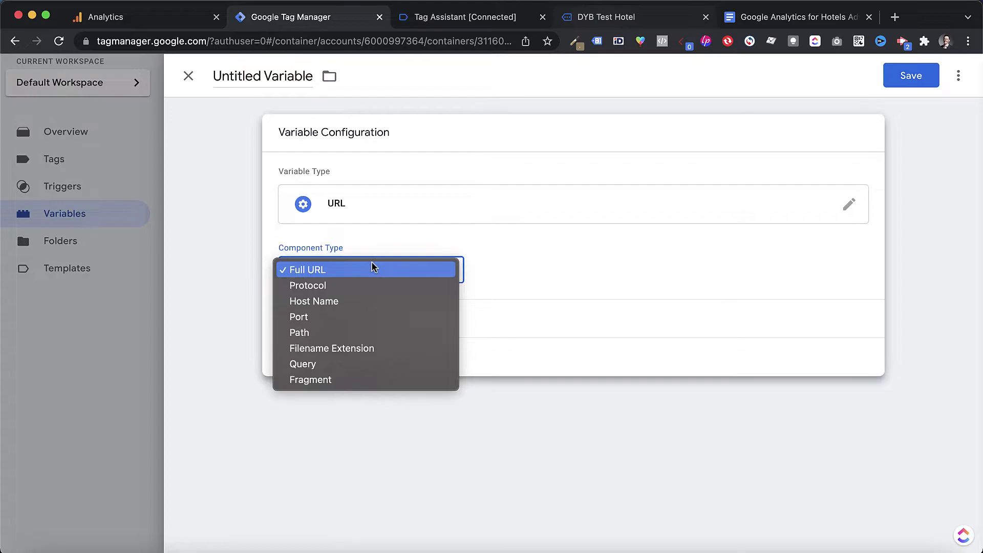
click(318, 364)
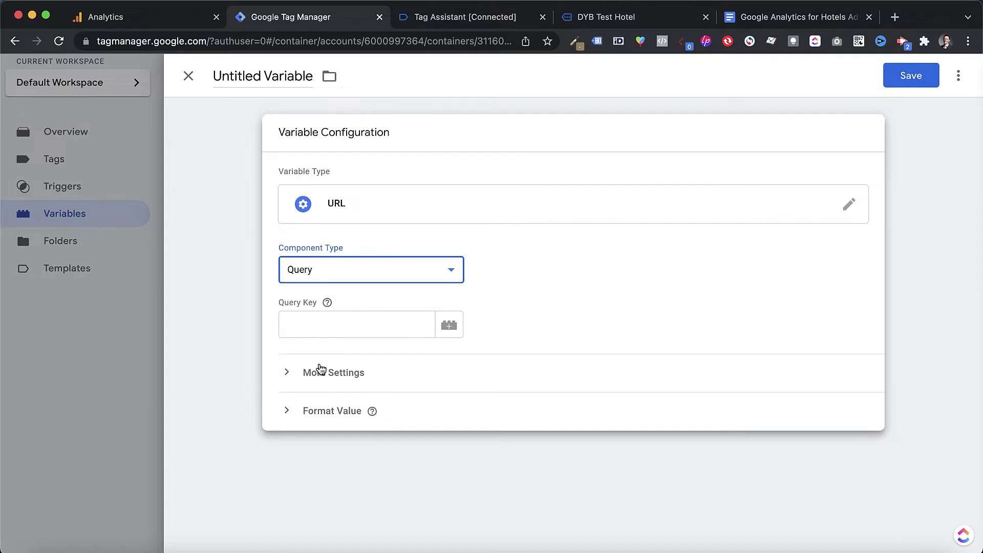
Copy the adults parameter name tot_adulti from the DYB Test Hotel page address and set it as the variable's query key.
click(315, 331)
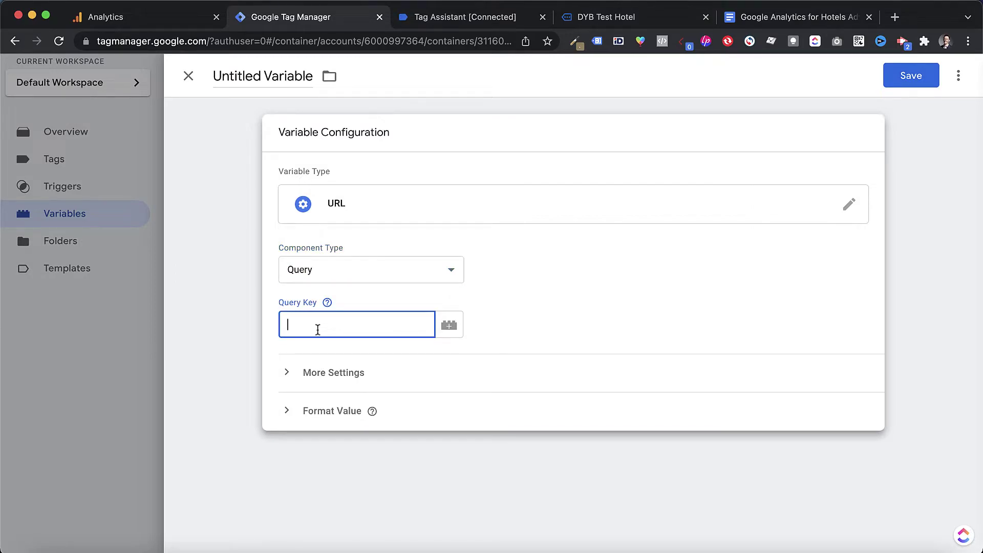
click(592, 18)
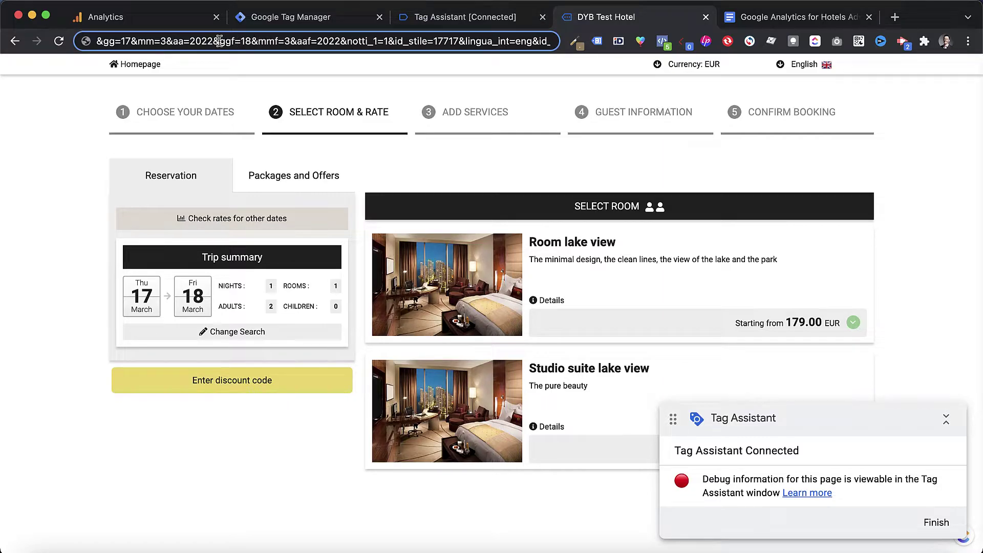
drag(217, 41, 36, 38)
click(187, 41)
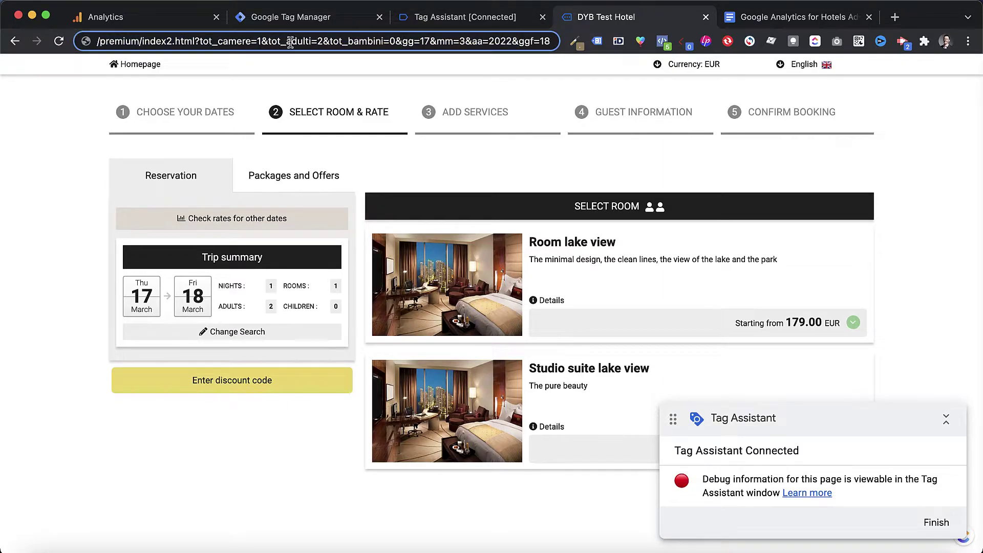
drag(311, 41, 267, 41)
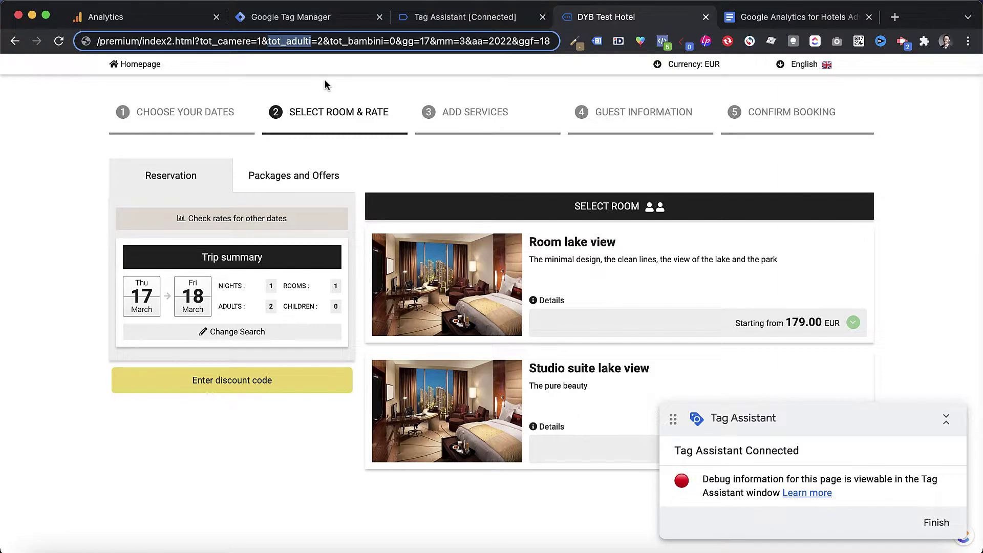
right_click(290, 41)
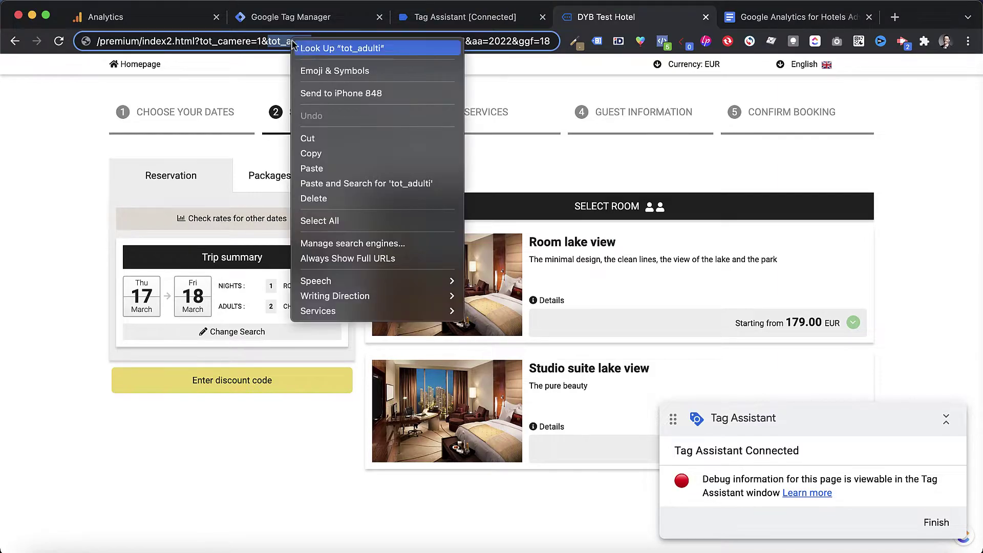
click(322, 154)
click(338, 16)
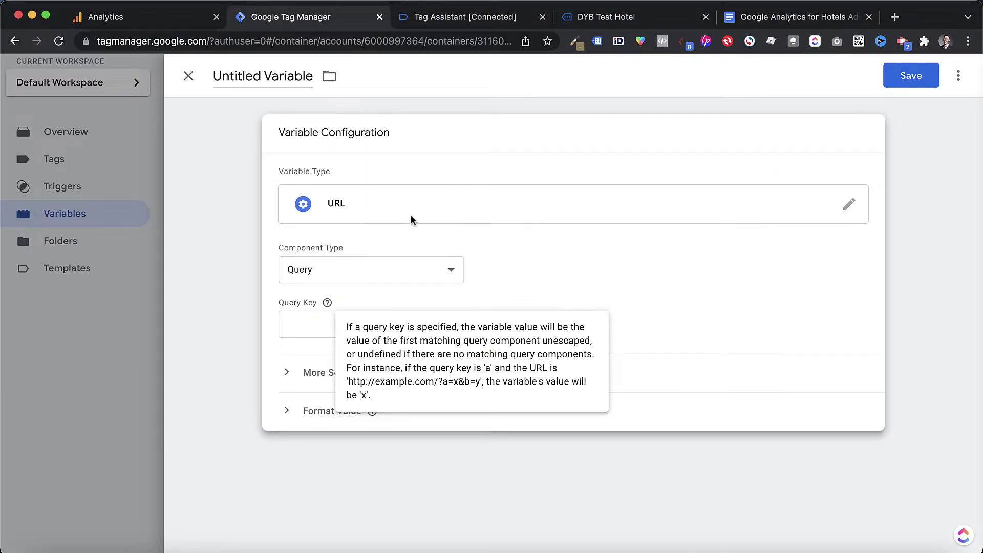
click(299, 326)
key(super+v)
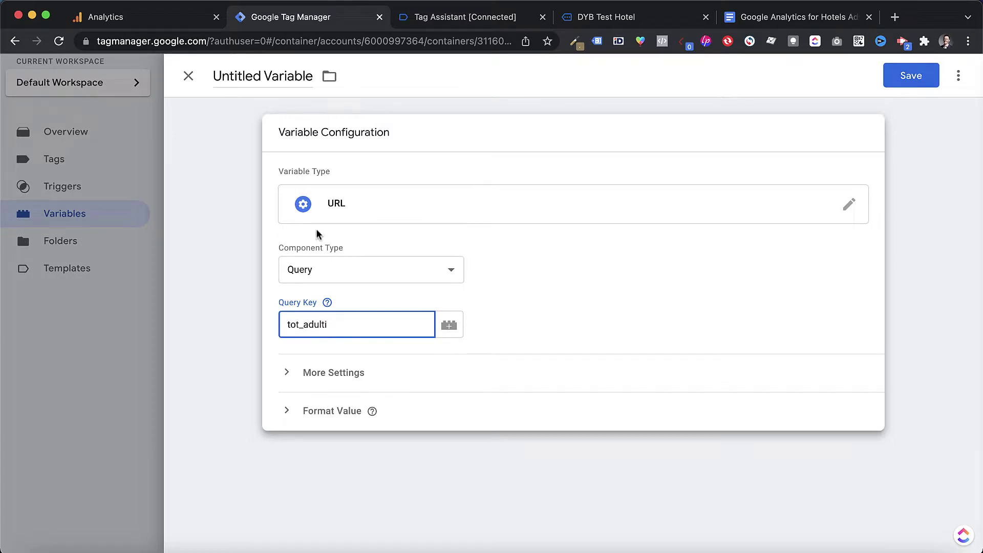
Title the URL variable url - Adults and save it.
click(237, 76)
text(url)
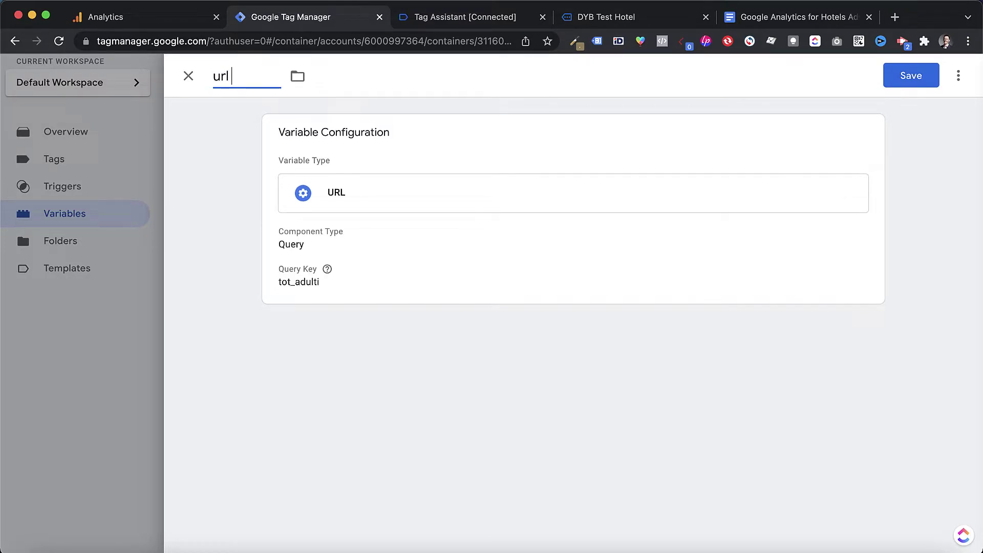
text( - Adults)
click(911, 75)
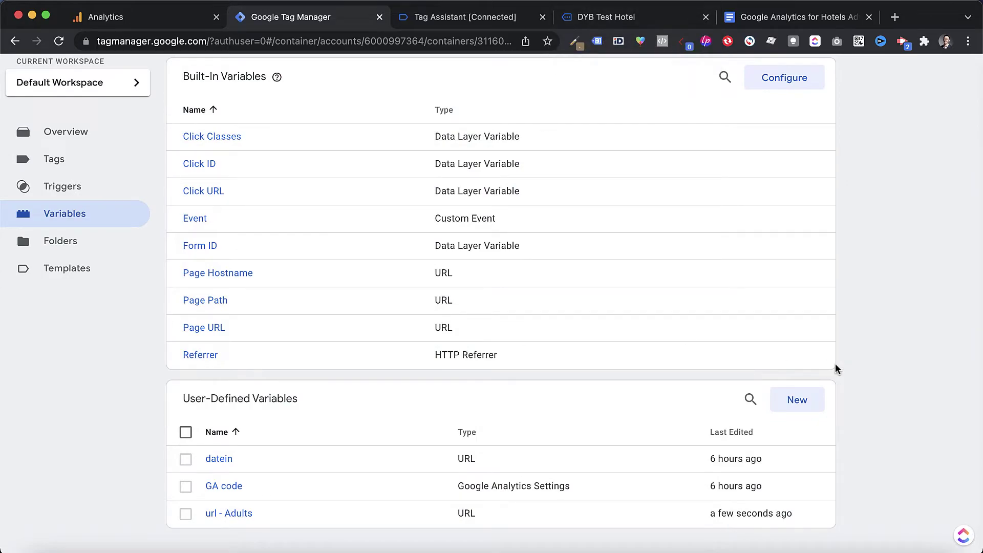
Start another user-defined variable of type URL and title it url - Children.
click(801, 402)
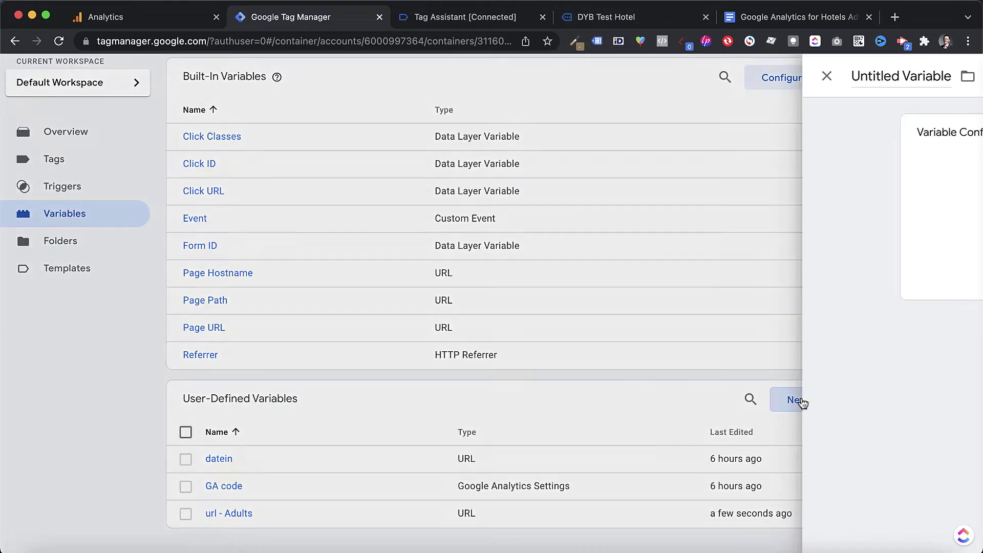
click(451, 200)
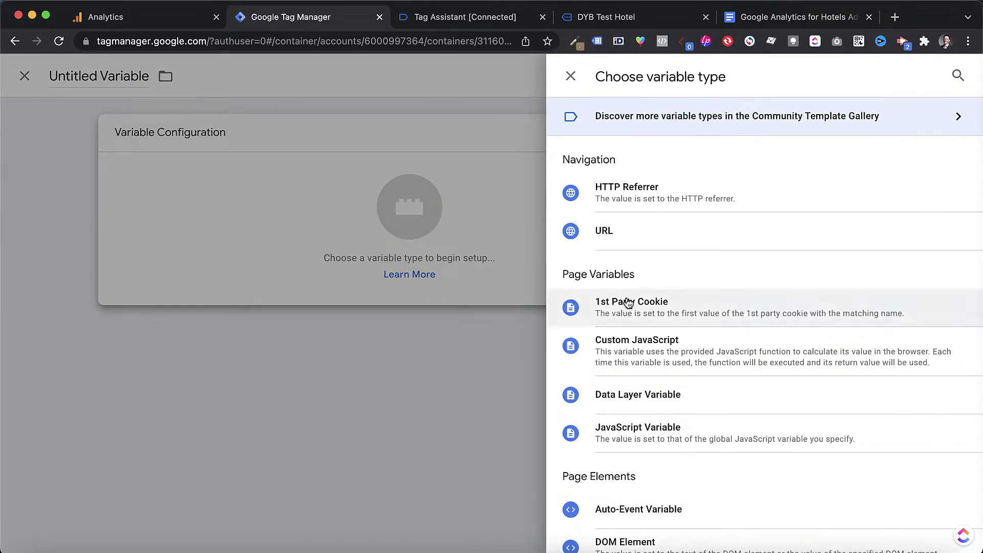
click(643, 241)
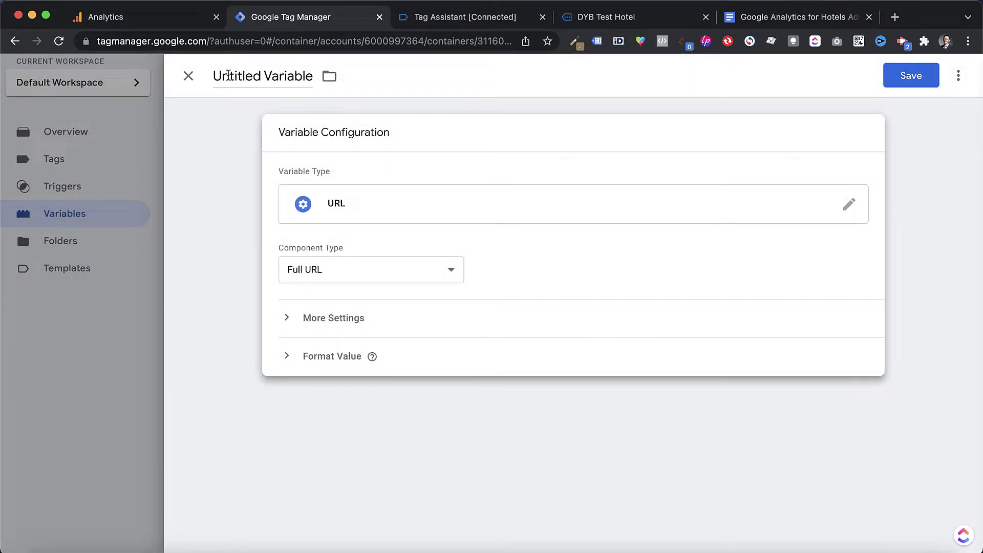
click(228, 77)
key(super+a)
text(url )
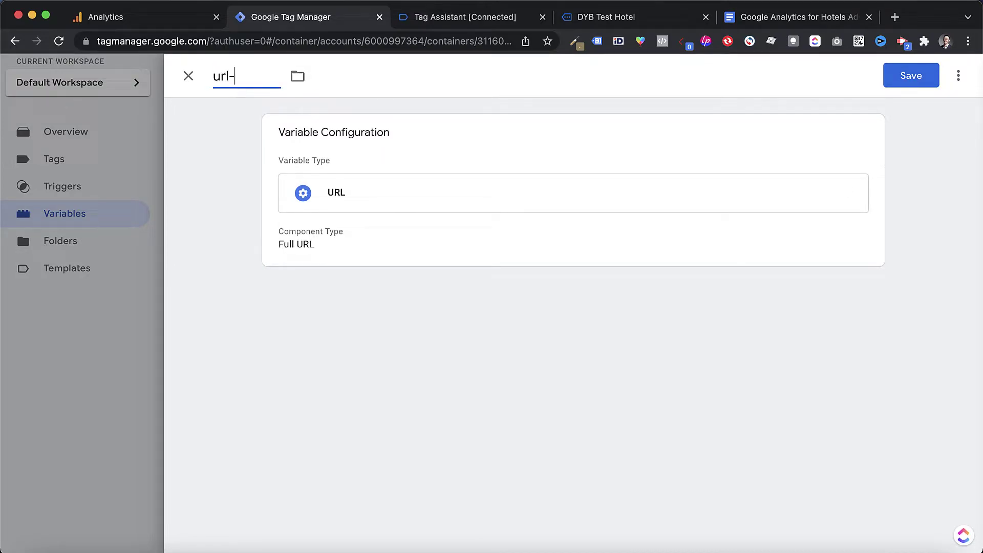
text(- Children)
click(459, 153)
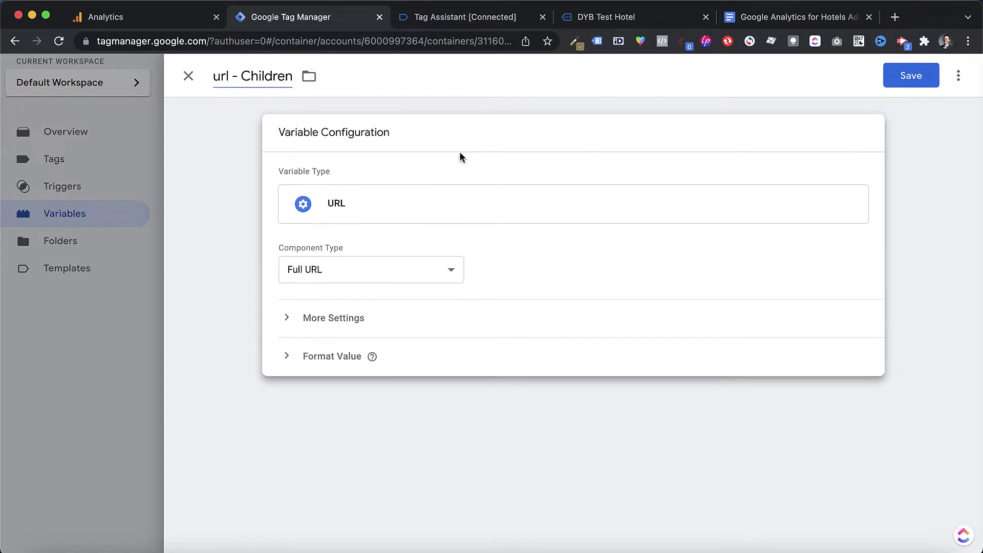
Set the component type to Query, use tot_bambini copied from the test hotel page address as the query key, and save the variable.
click(338, 270)
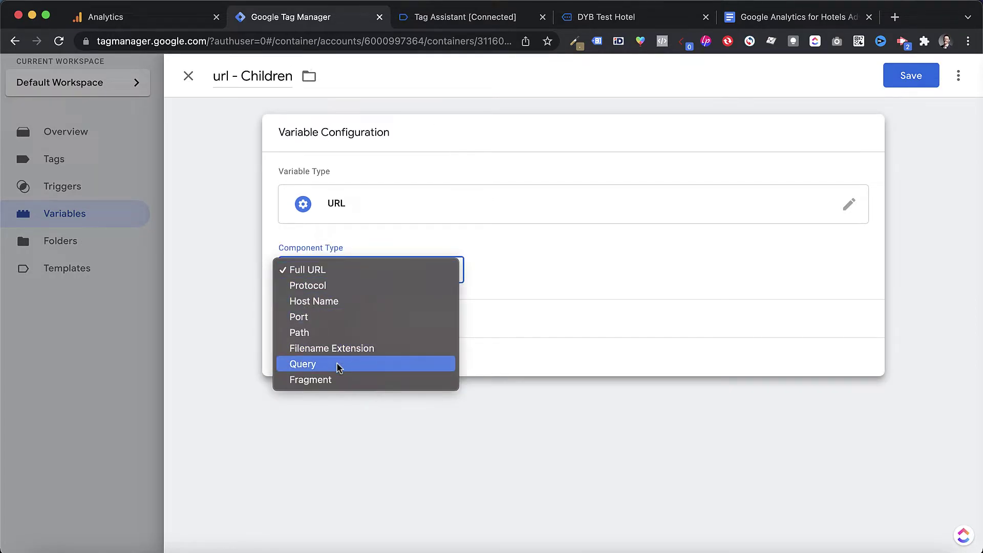
click(336, 361)
click(312, 322)
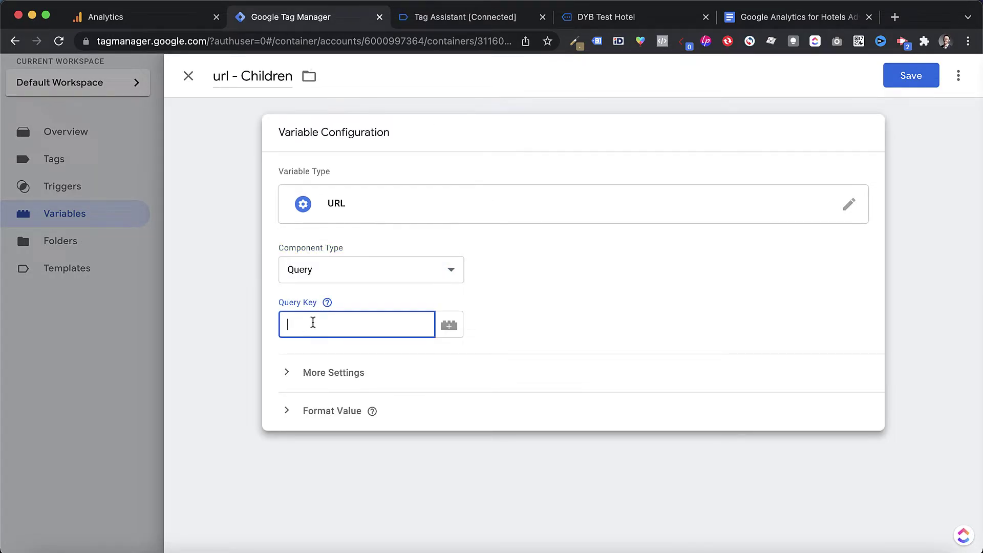
click(607, 20)
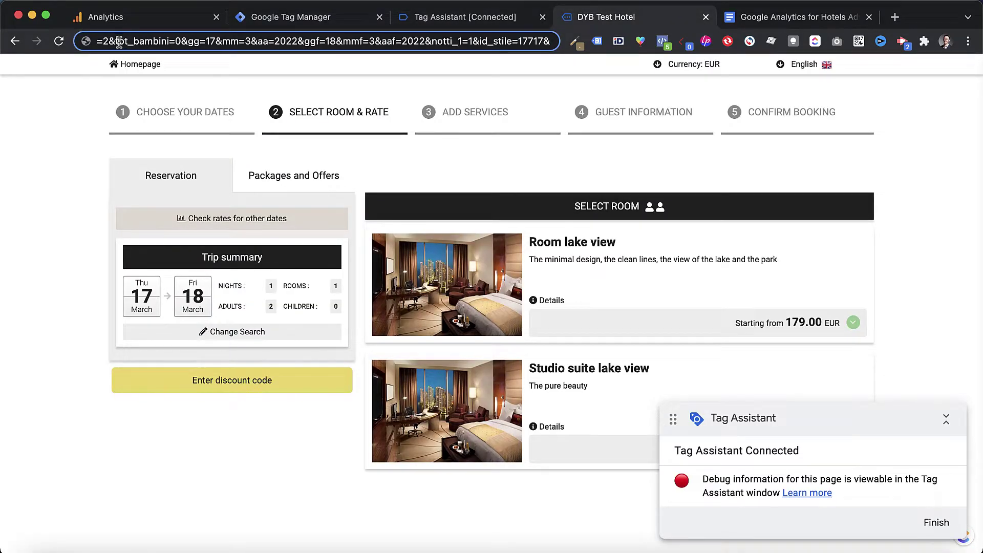
drag(114, 41, 173, 43)
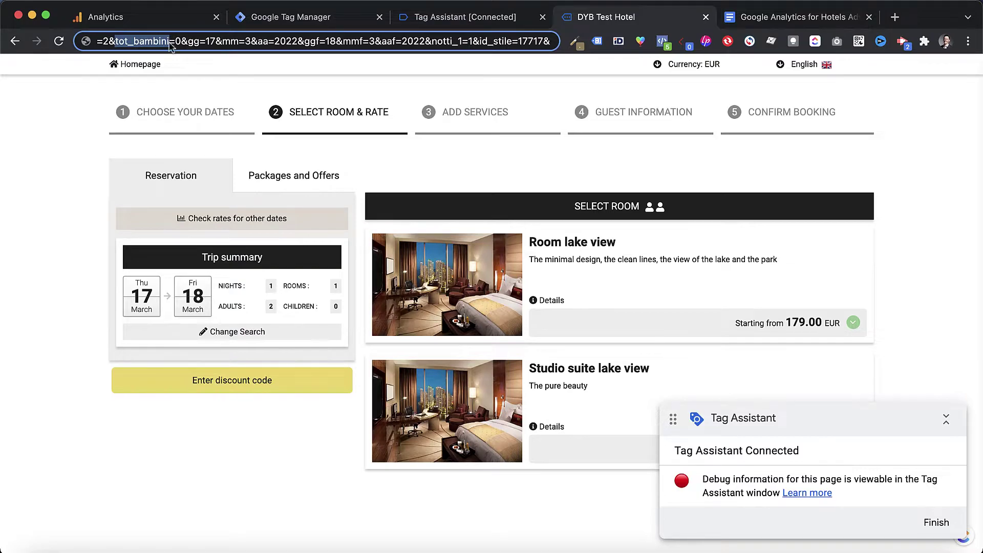
right_click(140, 41)
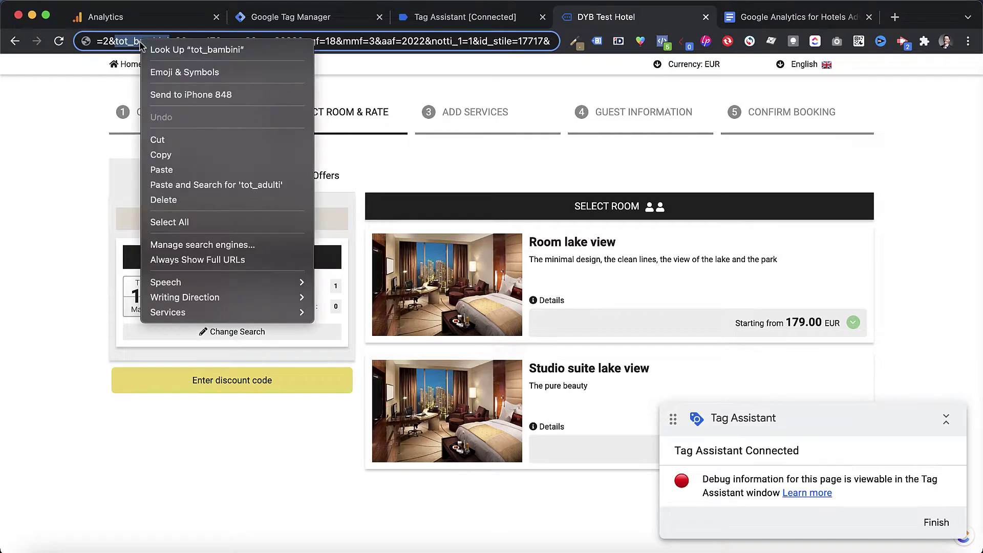
click(168, 154)
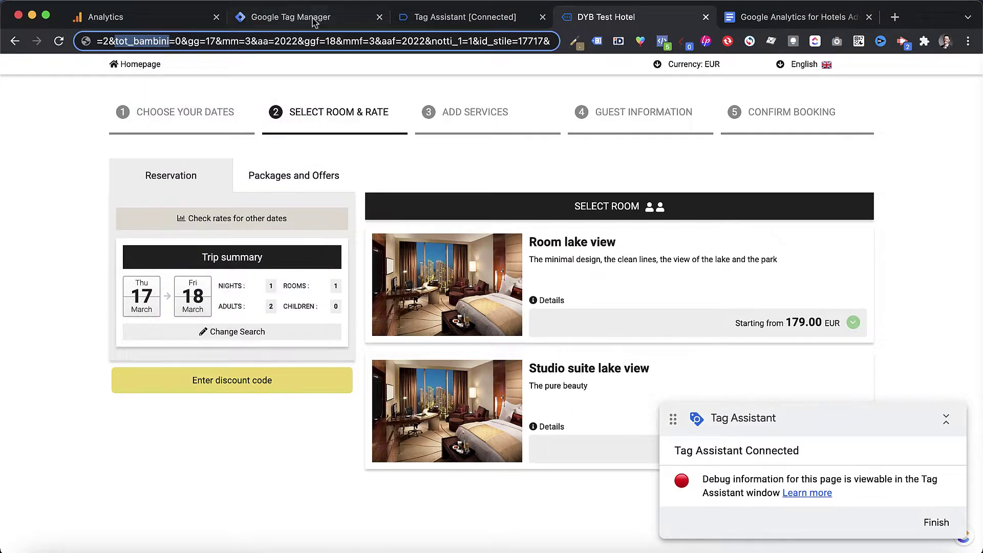
click(307, 16)
key(super+v)
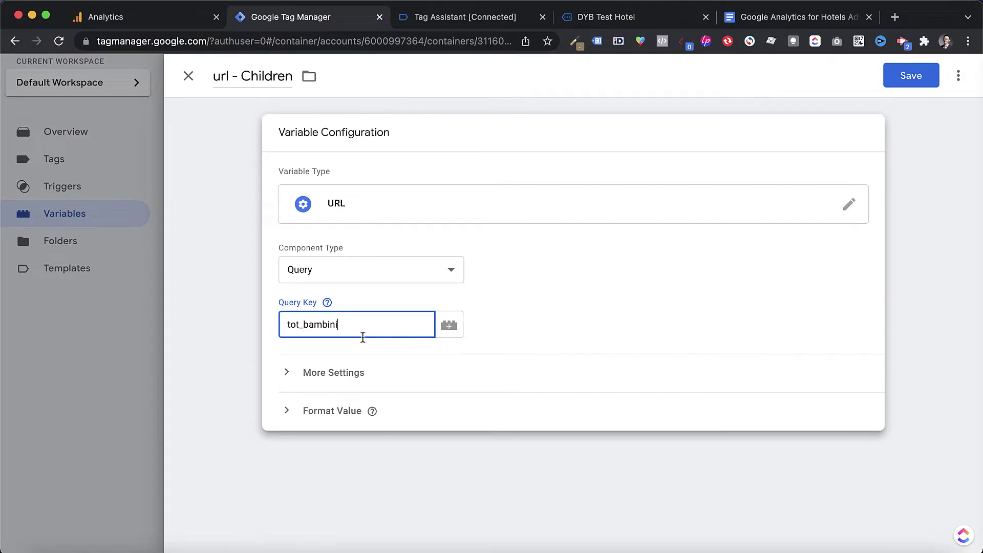
click(914, 77)
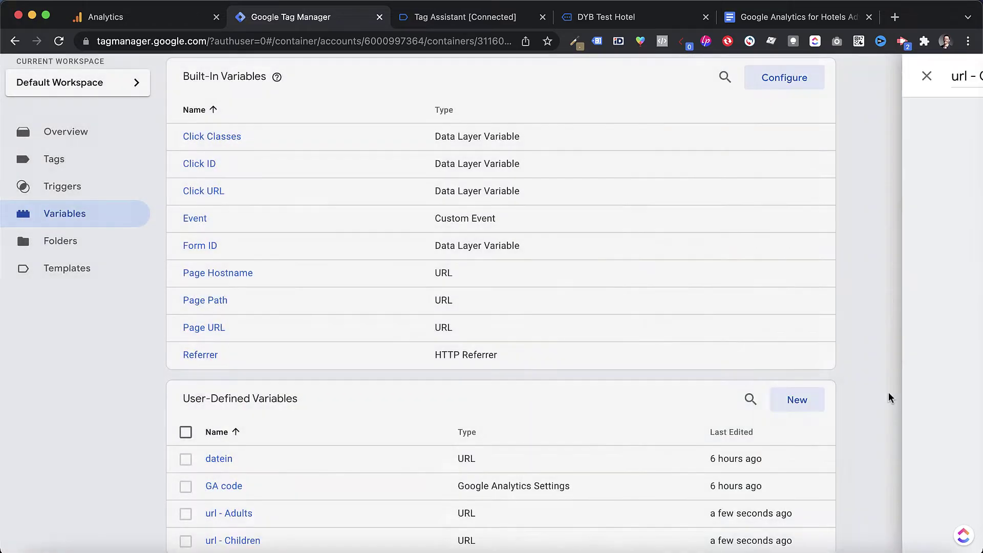
Review the user-defined variables list and launch a preview of the Demo Hotel (DYB) container.
scroll(906, 386, down, 2)
scroll(906, 388, up, 3)
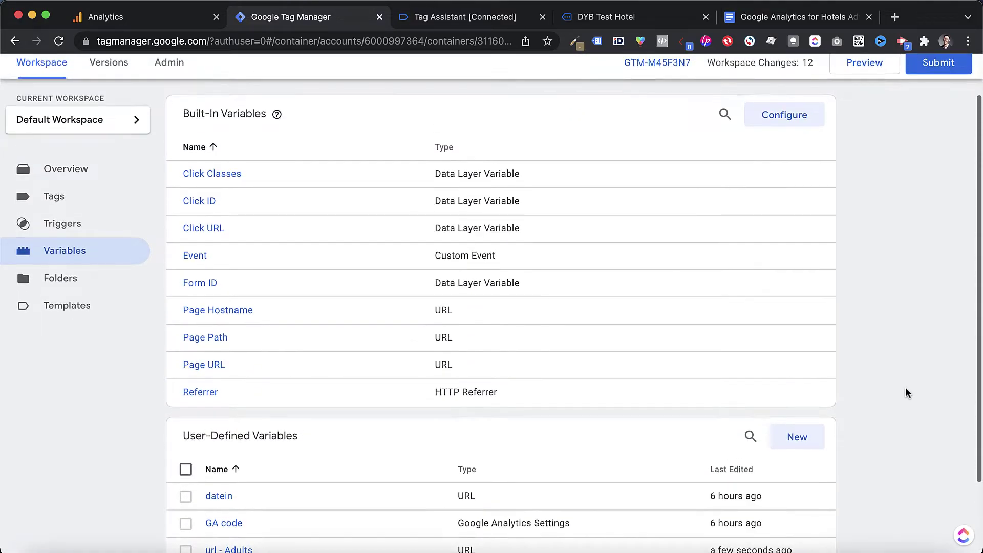
scroll(905, 387, down, 2)
scroll(906, 393, up, 1)
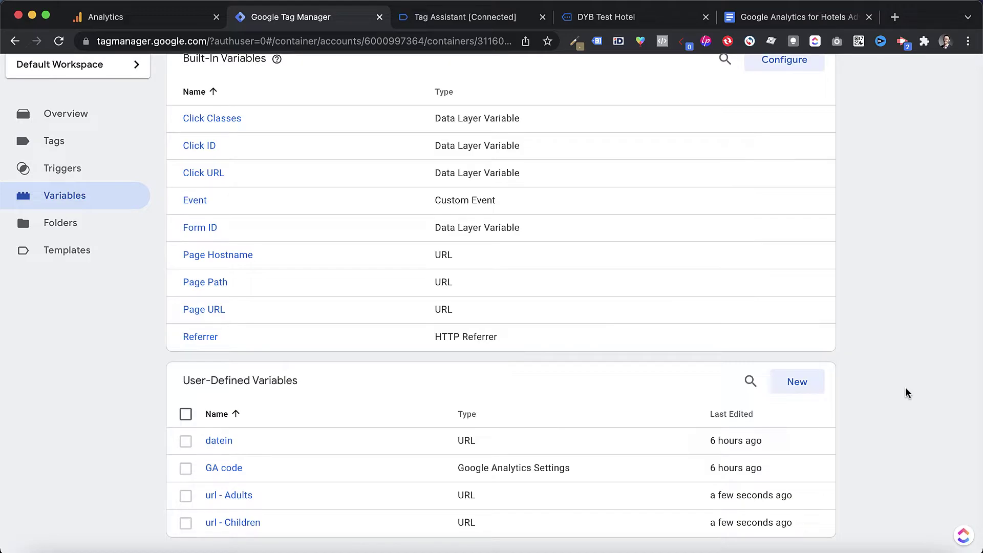
scroll(905, 393, up, 4)
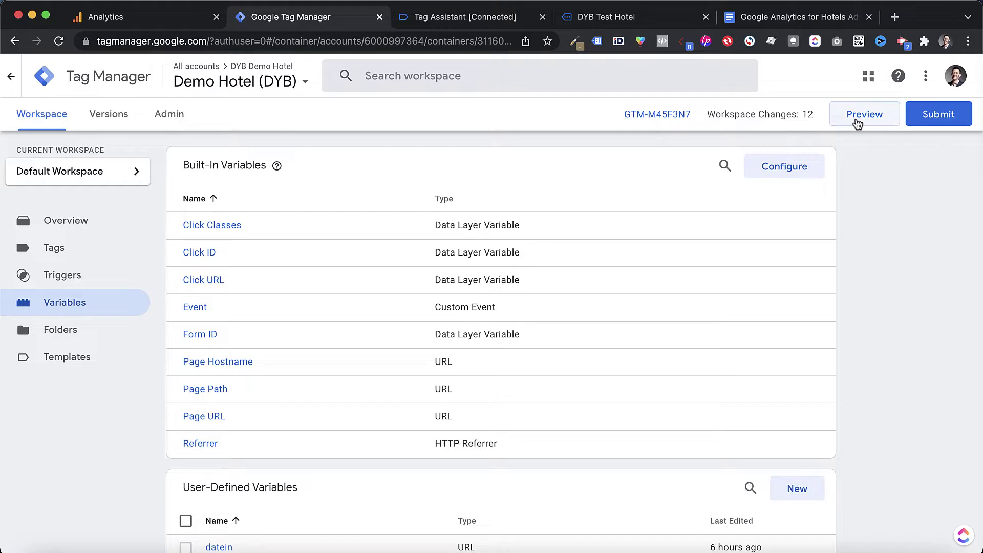
click(858, 123)
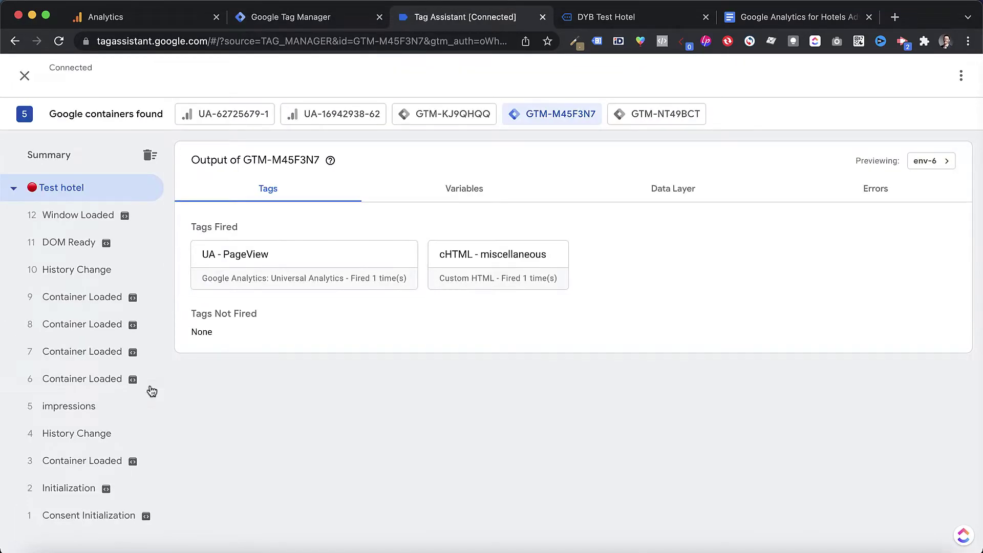
Examine the url - Adults and url - Children values among the variables of Container Loaded event 3 in Tag Assistant.
click(86, 463)
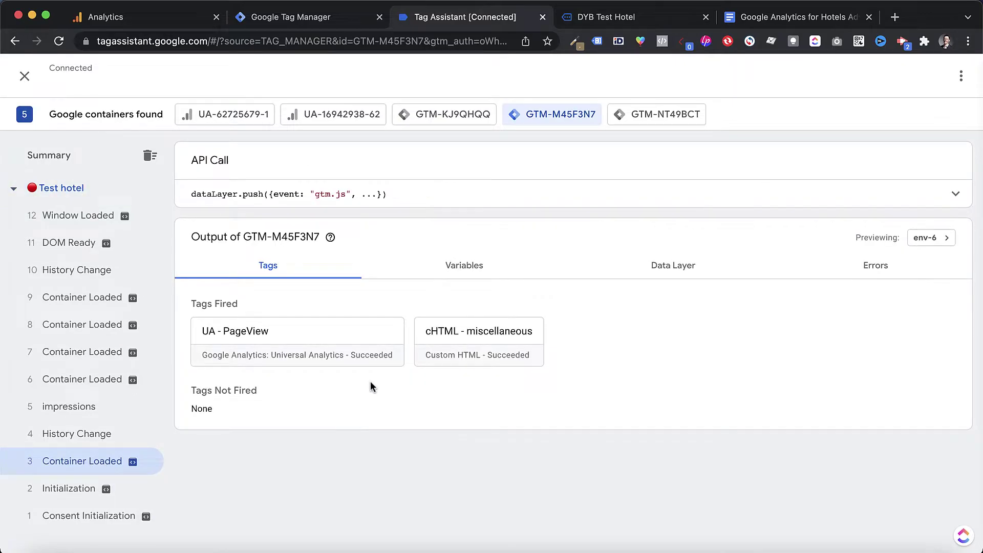
click(463, 266)
scroll(443, 345, down, 1)
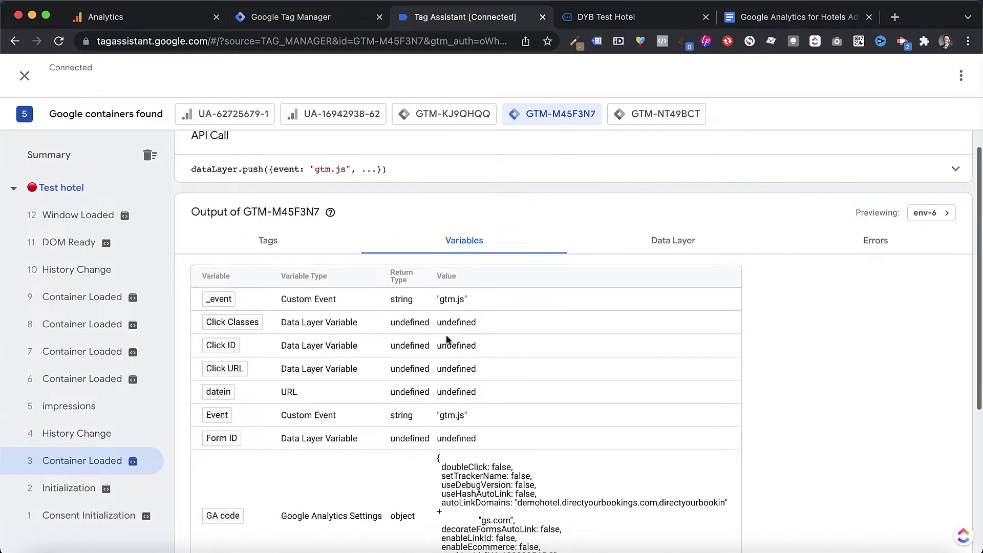
scroll(447, 340, down, 5)
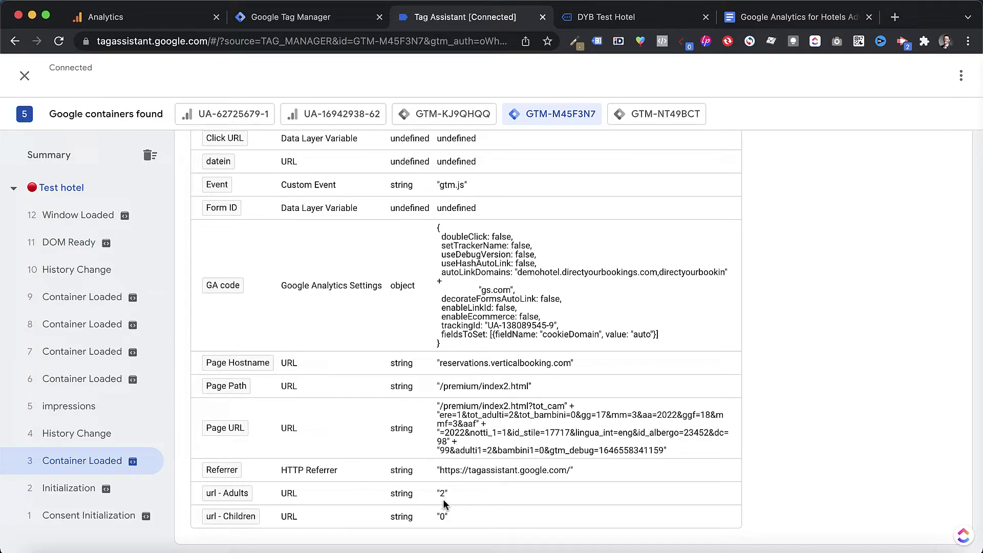
Check the test hotel page's trip summary, then compare it with the variable values of the Container Loaded event in Tag Assistant.
click(606, 17)
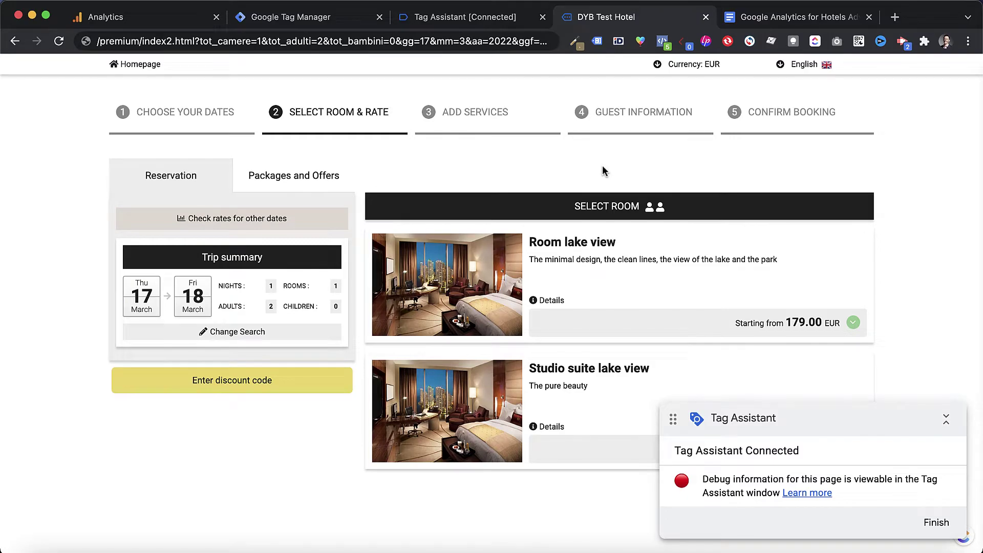
click(446, 20)
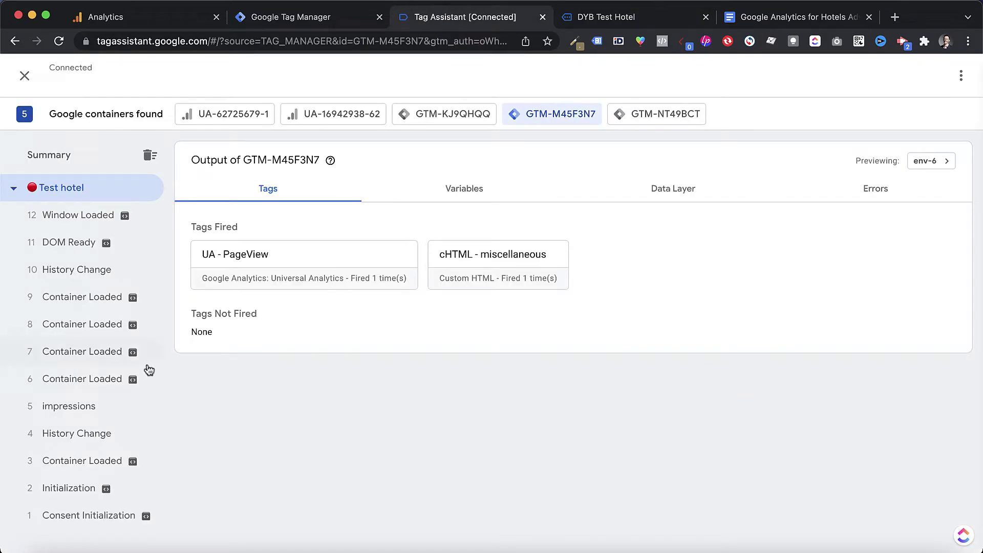
click(91, 467)
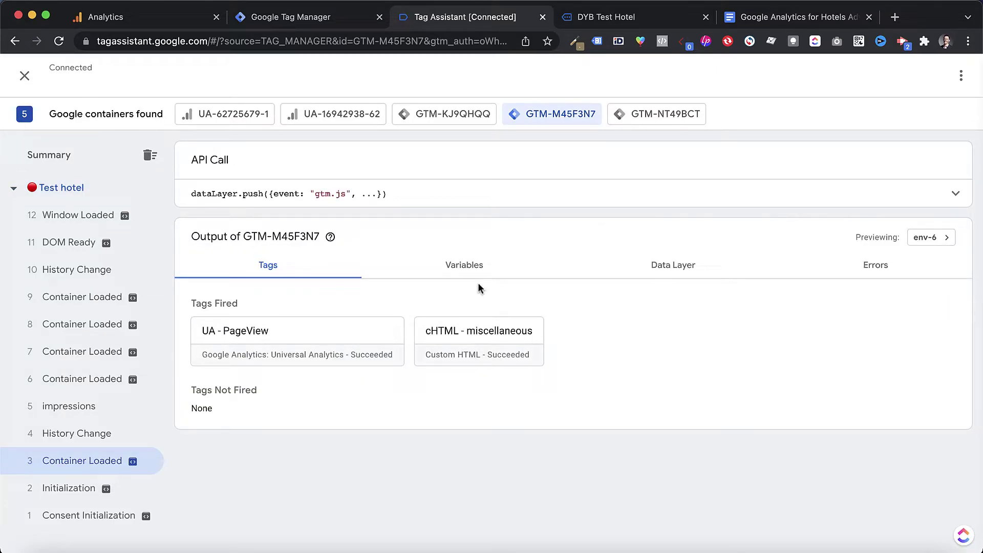
click(455, 268)
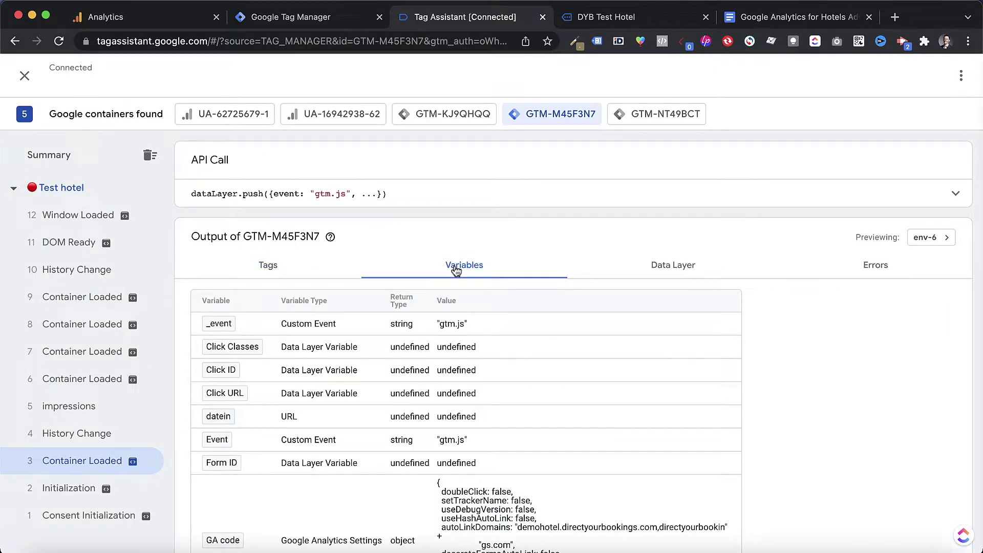
scroll(468, 385, down, 5)
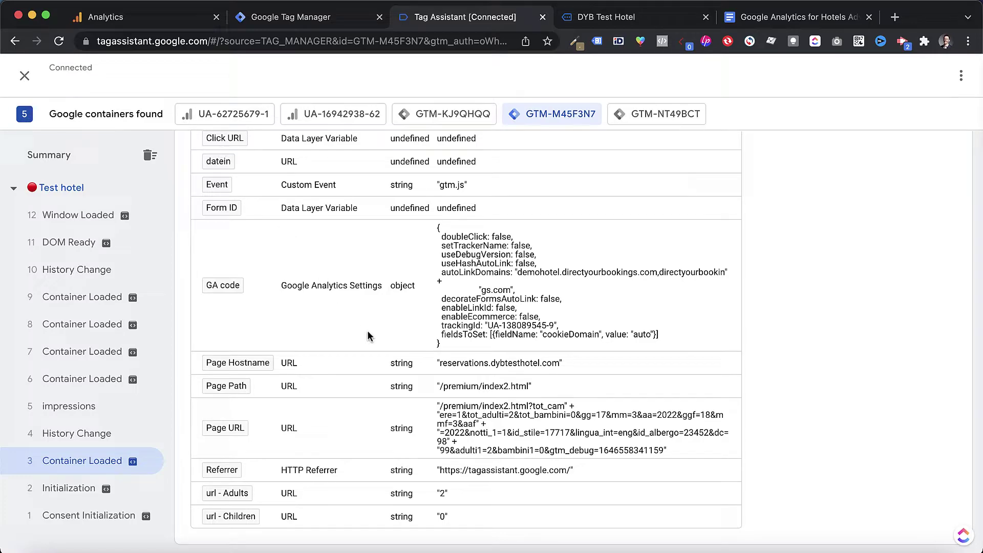
Switch to Google Tag Manager and create a new Google Analytics: Universal Analytics tag with the track type Event.
click(297, 20)
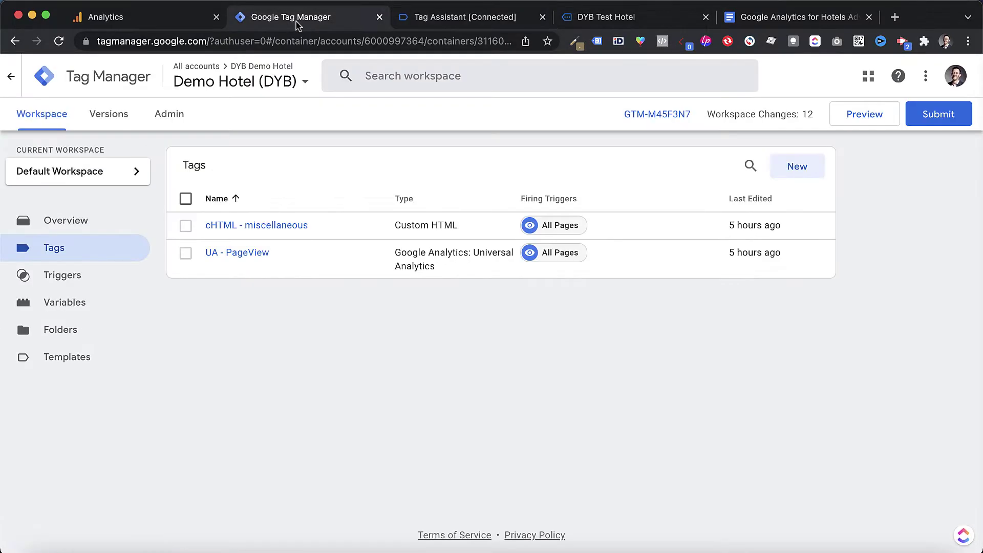
click(797, 169)
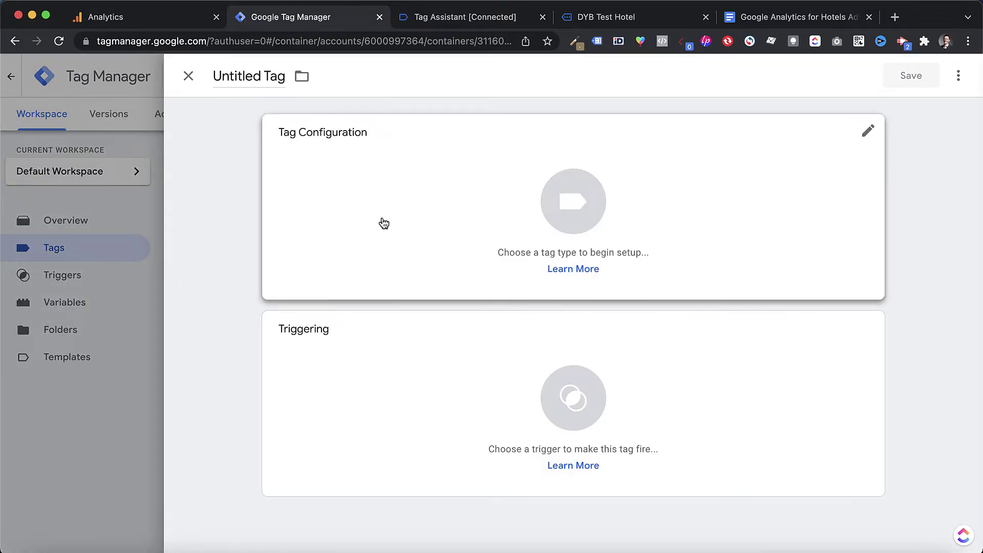
click(394, 213)
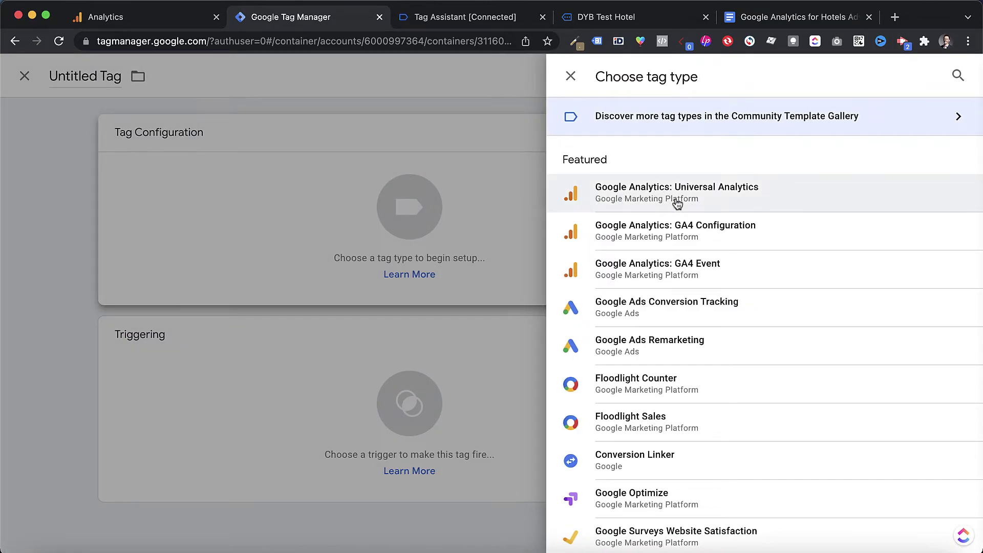
click(677, 204)
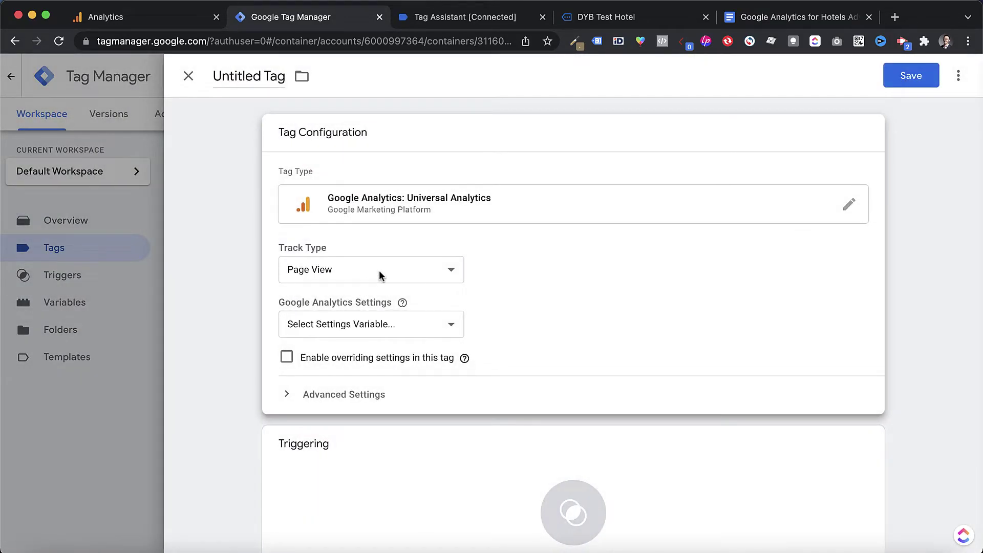
click(381, 276)
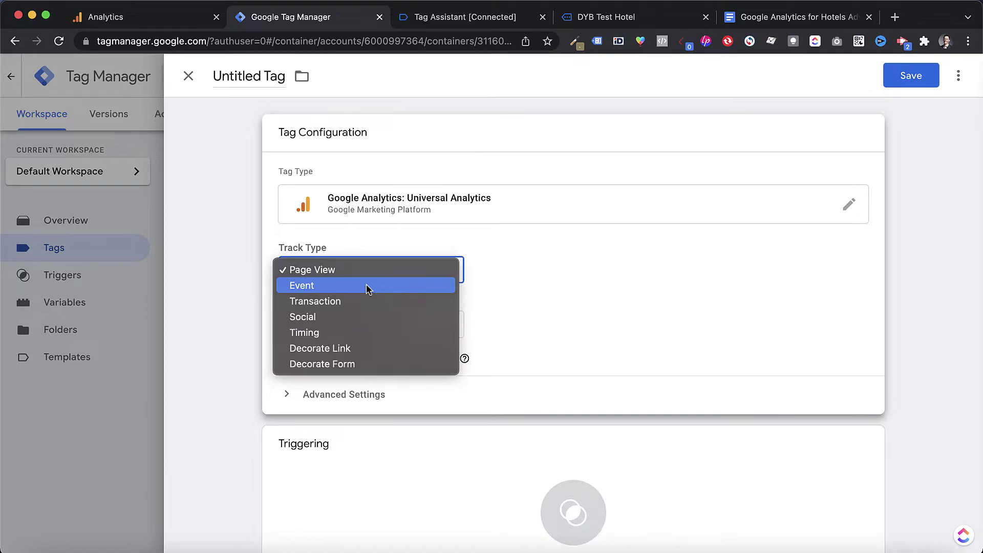
click(367, 287)
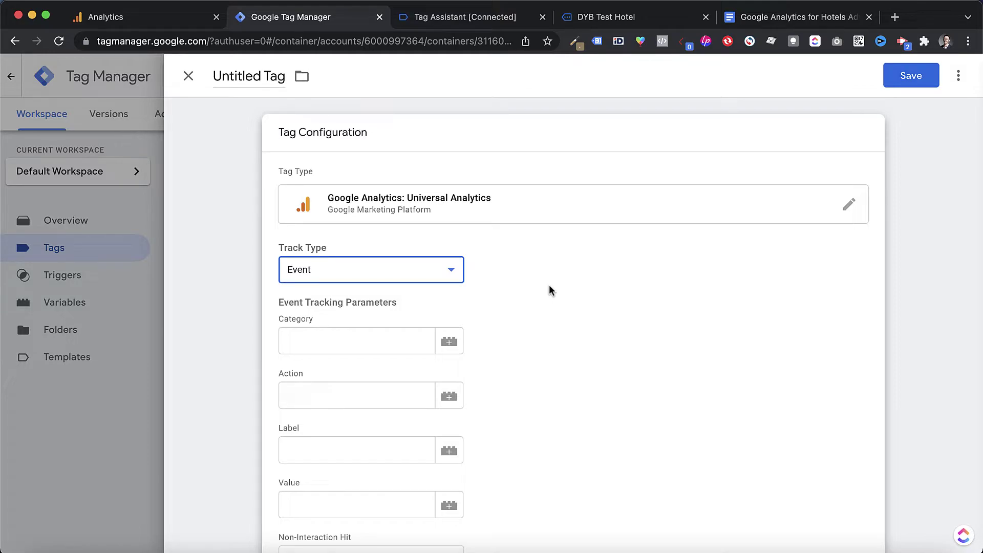
Set the event category of the new tag to Booking Search.
click(328, 346)
text(Booki)
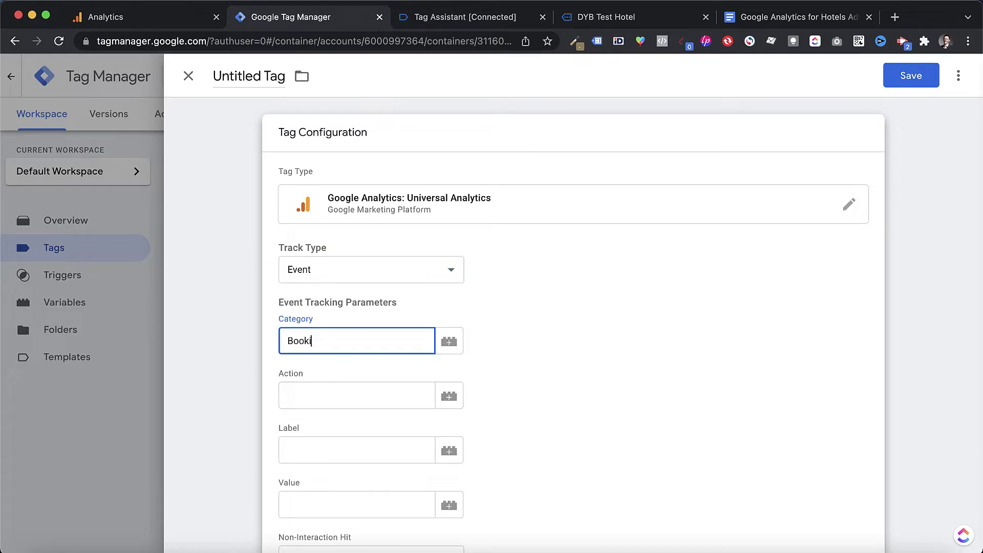
text(ng Search)
Choose {{GA code}} as the tag's Google Analytics settings variable.
scroll(558, 338, down, 4)
scroll(554, 329, down, 2)
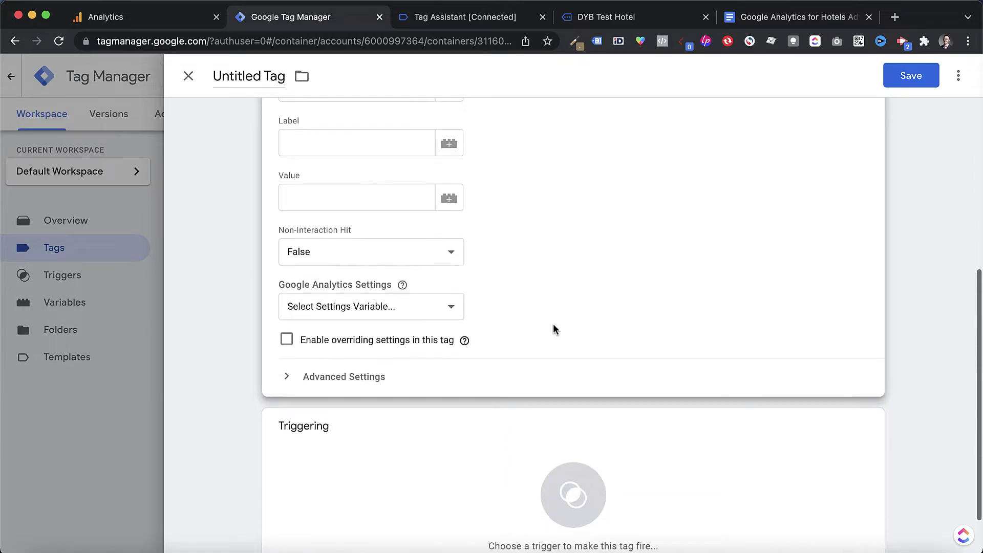
click(388, 290)
click(388, 289)
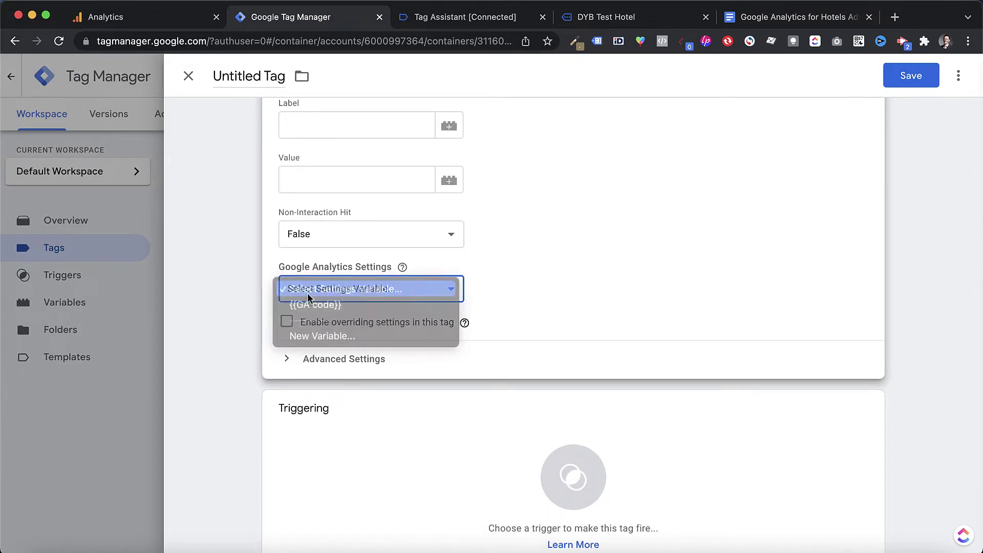
click(327, 288)
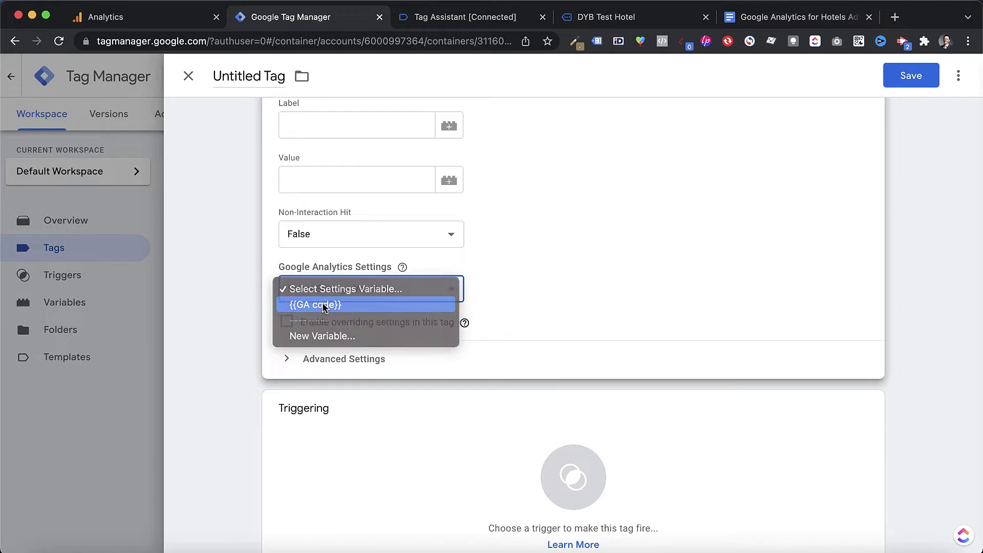
click(323, 306)
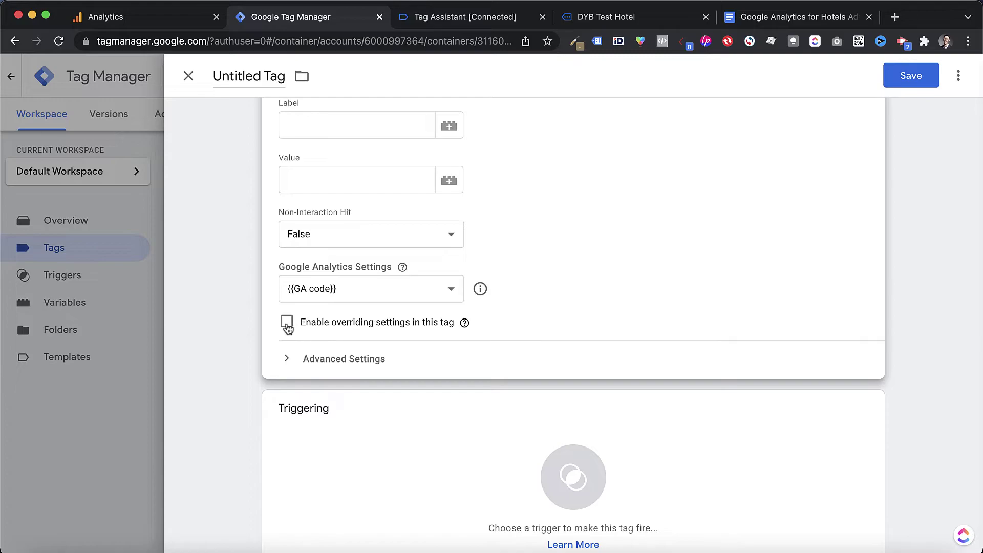
Enable overriding settings in this tag and add an empty custom dimension row under its additional settings.
click(286, 323)
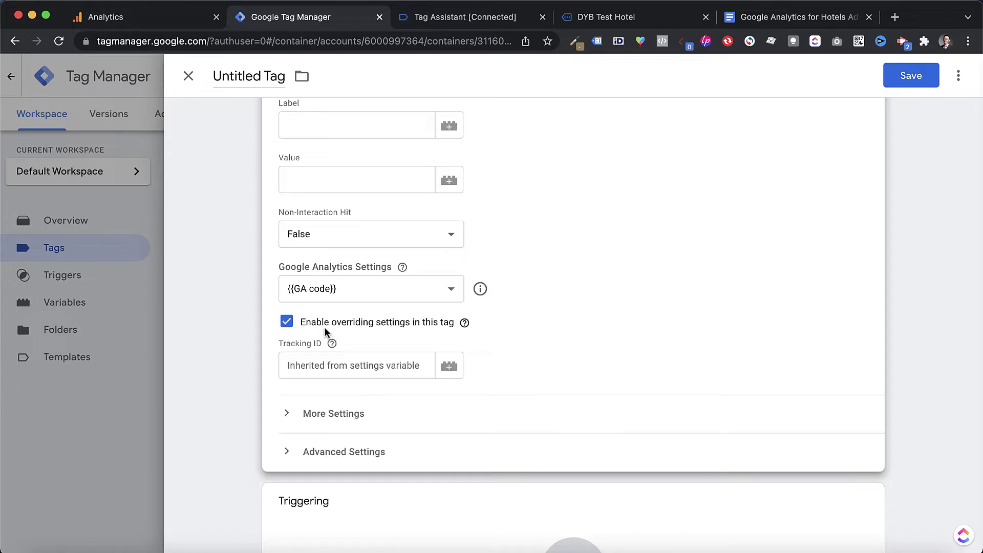
mouse_move(464, 323)
scroll(557, 310, down, 2)
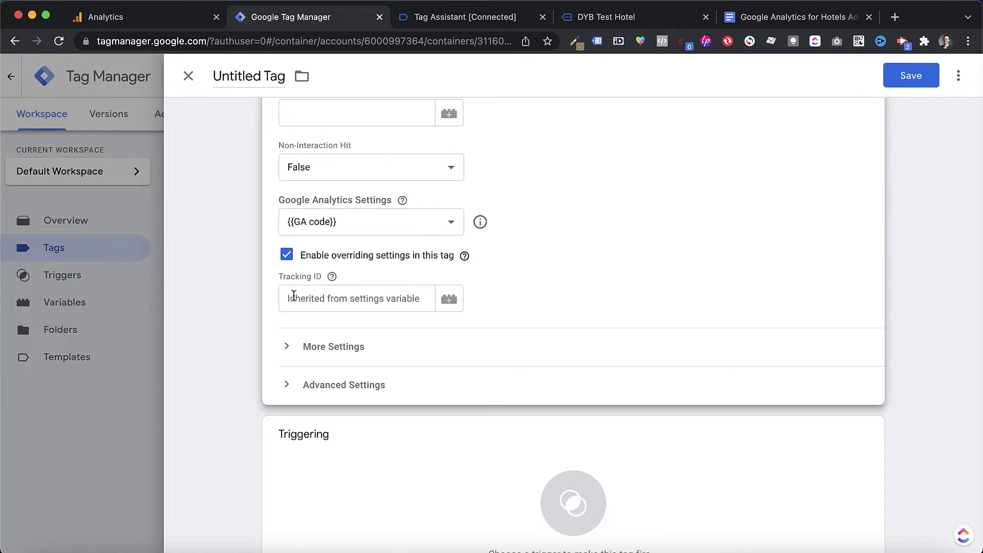
click(288, 351)
scroll(288, 349, down, 2)
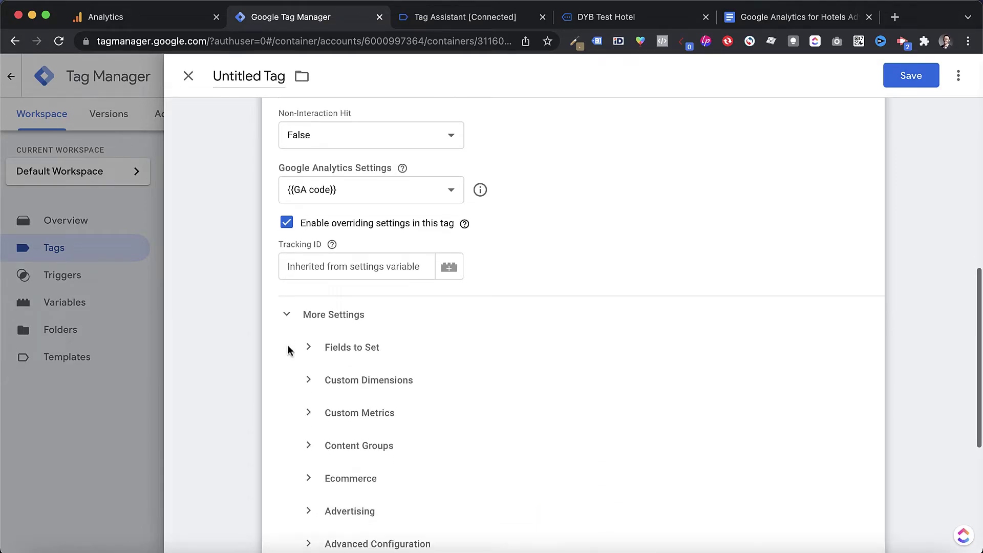
click(364, 374)
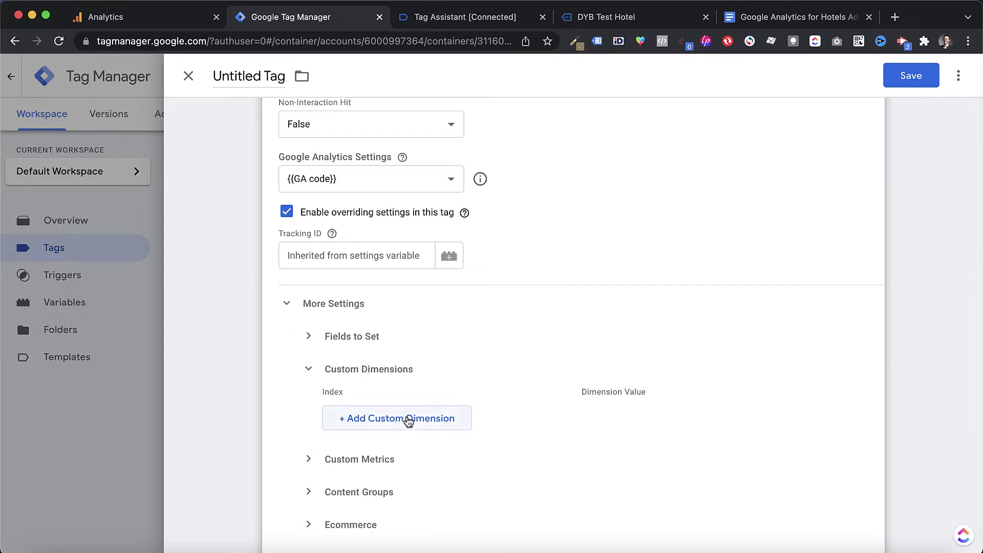
click(390, 424)
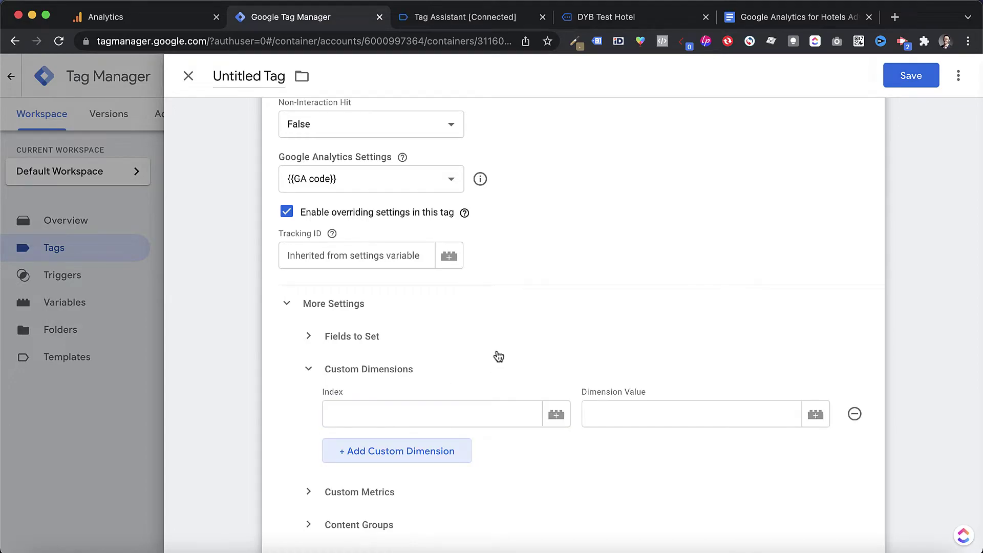
Look up the Adults + Children dimension's index in Google Analytics and enter 1 as the custom dimension index in the tag.
scroll(496, 354, down, 3)
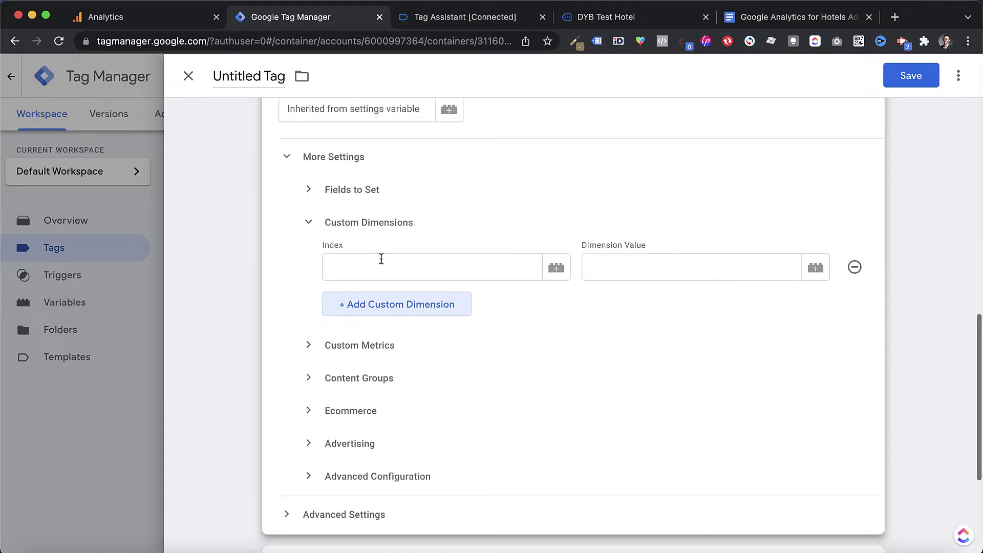
click(367, 268)
click(672, 275)
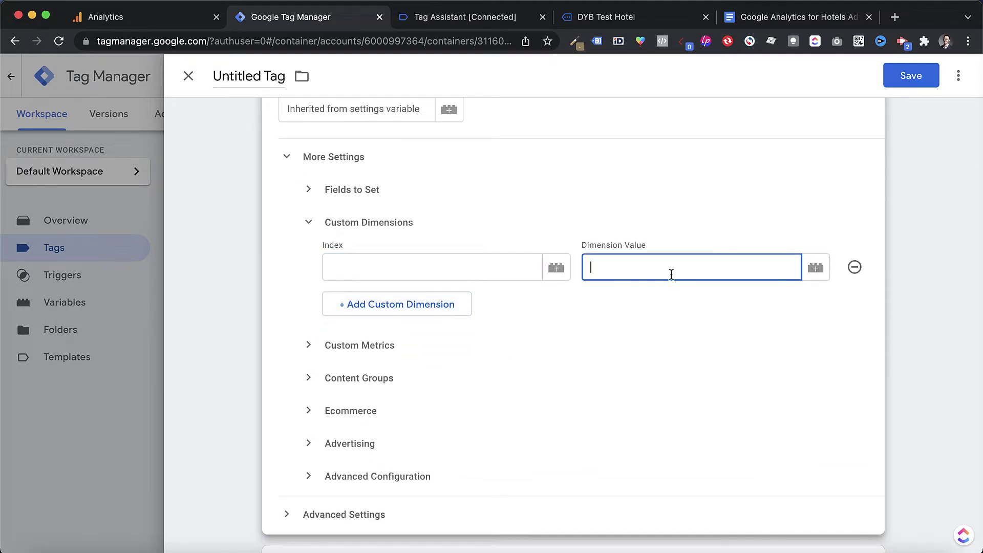
click(391, 270)
scroll(391, 272, up, 1)
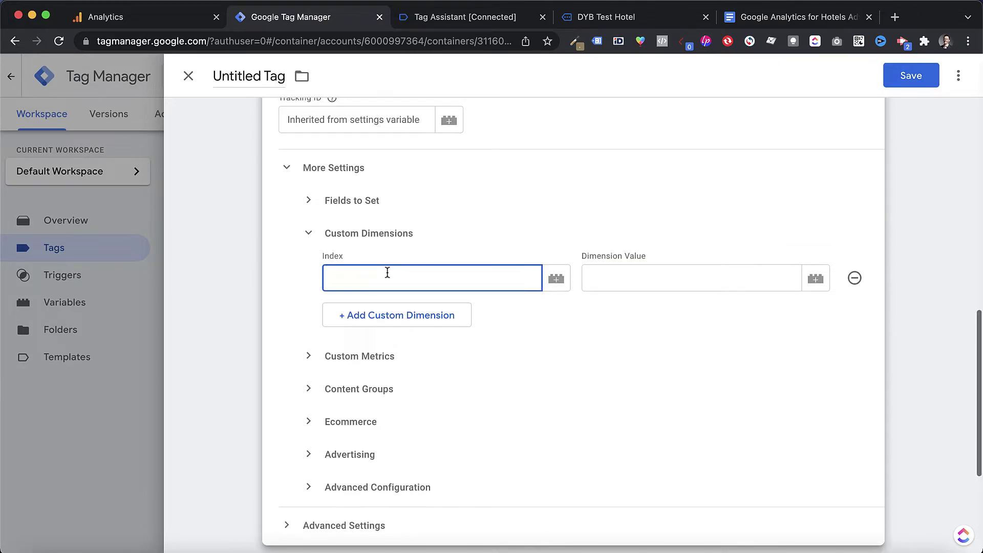
click(154, 20)
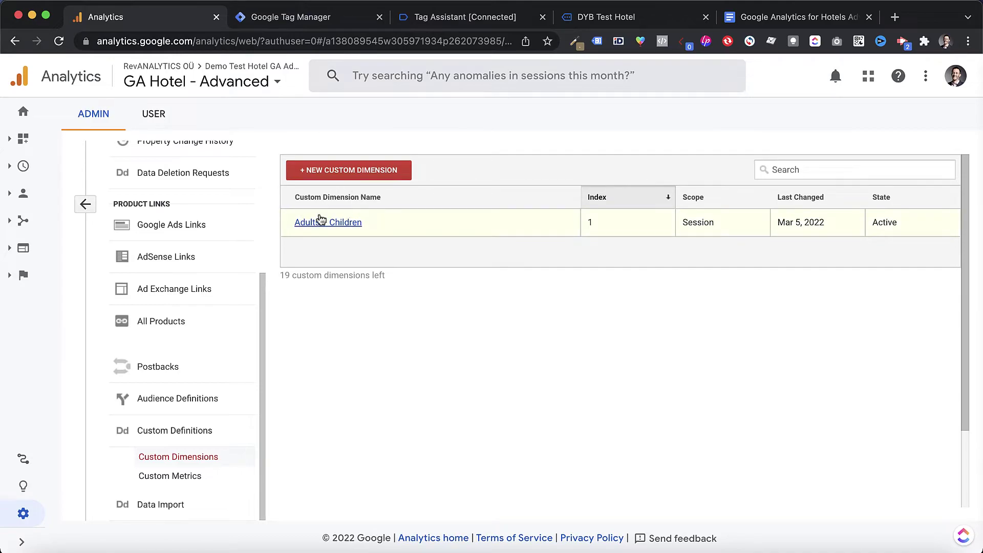
click(293, 20)
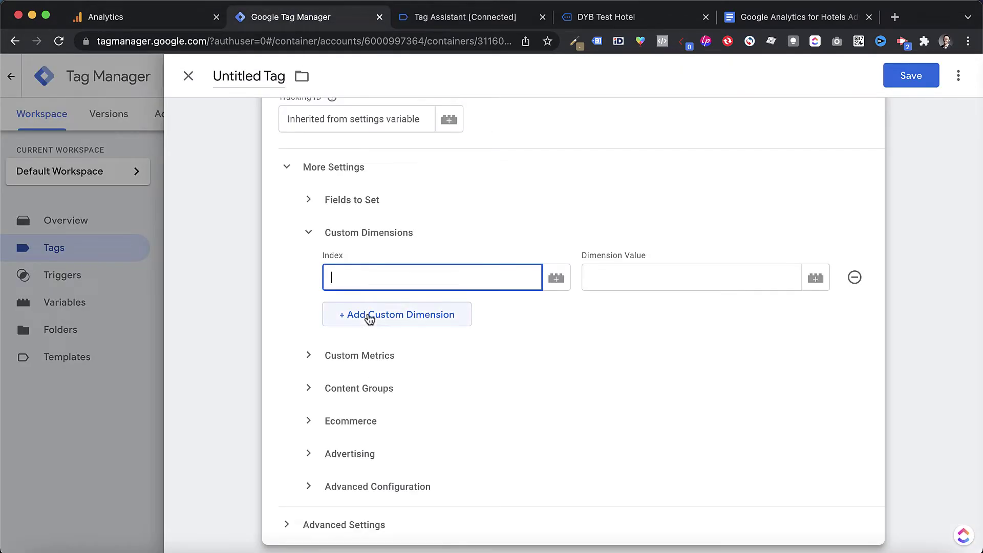
text(1)
Set the dimension value to {{url - Adults}}+{{url - Children}} using the existing URL variables.
click(628, 281)
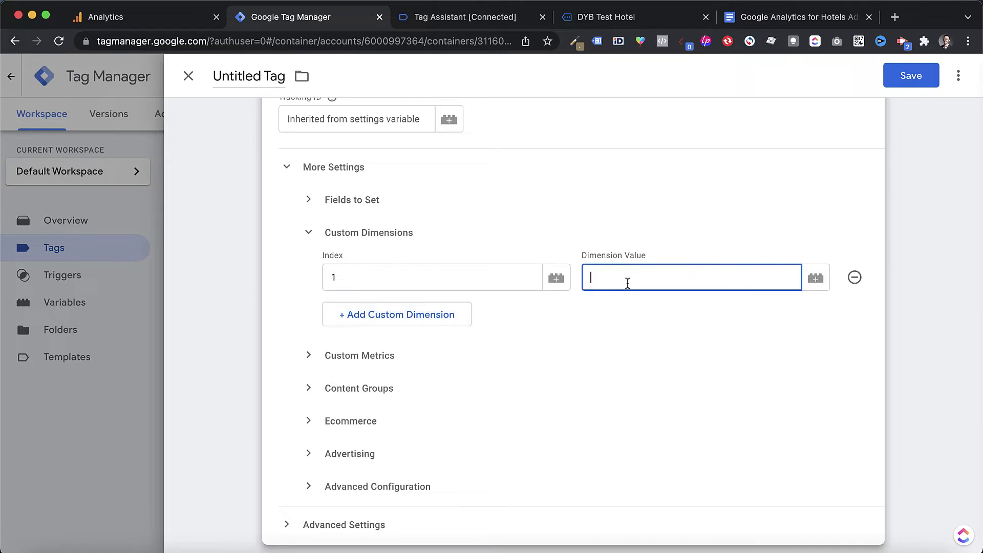
click(817, 280)
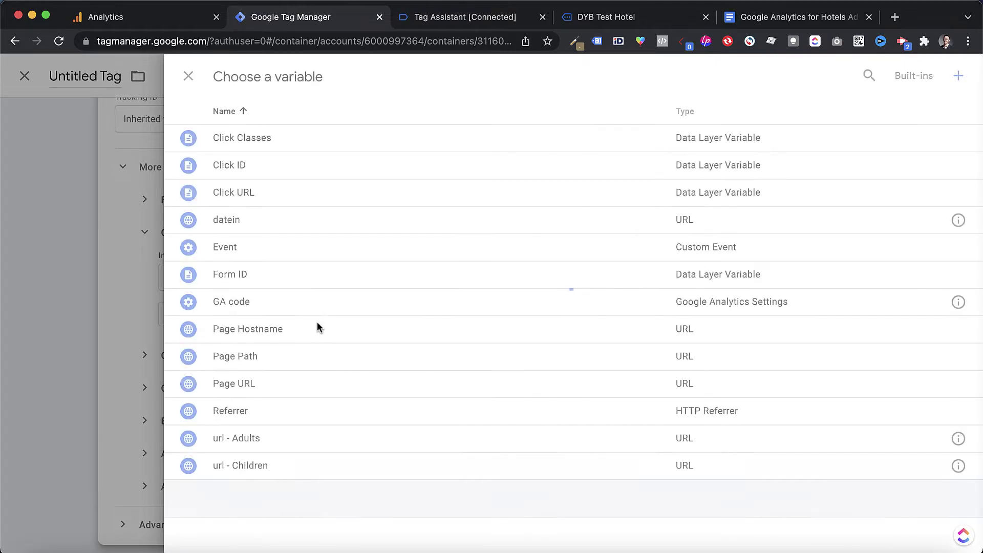
click(259, 442)
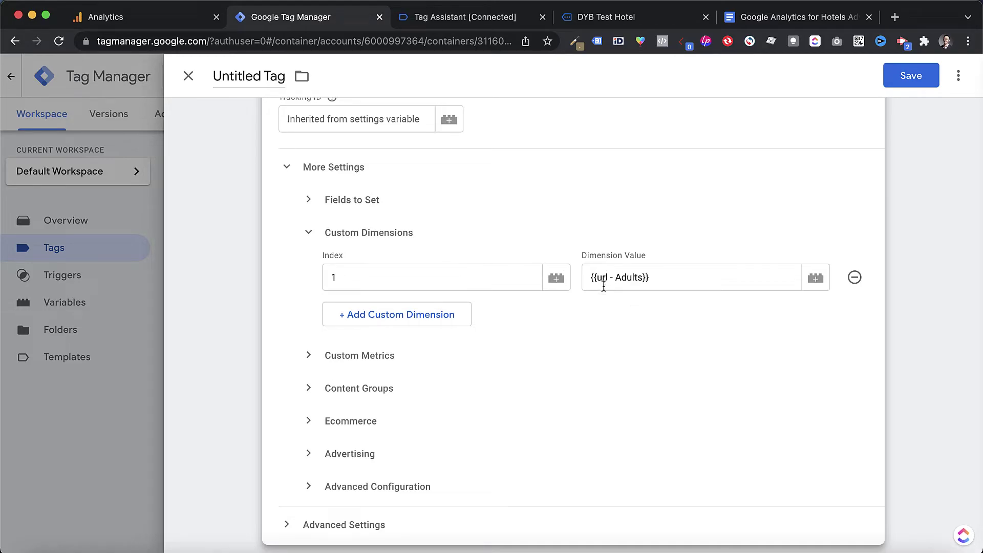
click(681, 278)
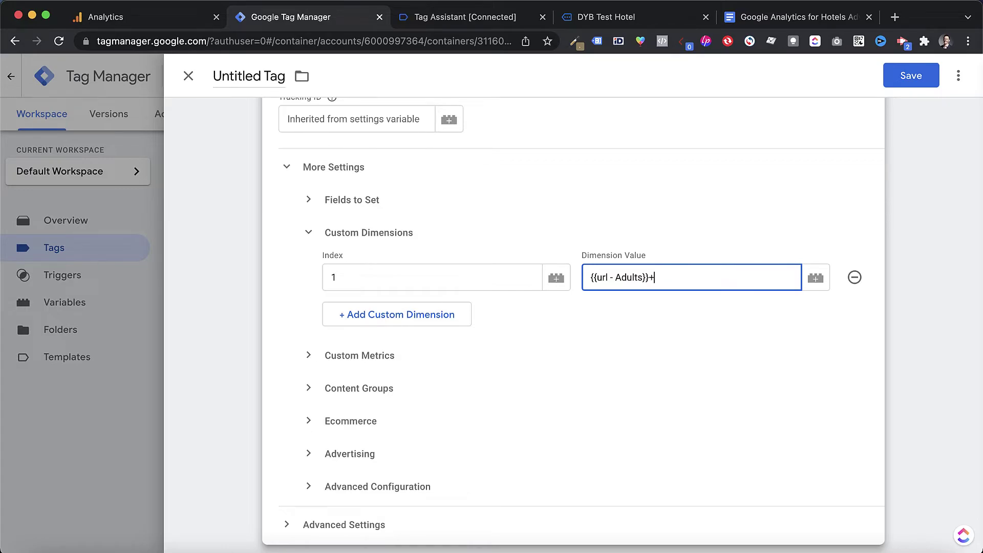
click(819, 280)
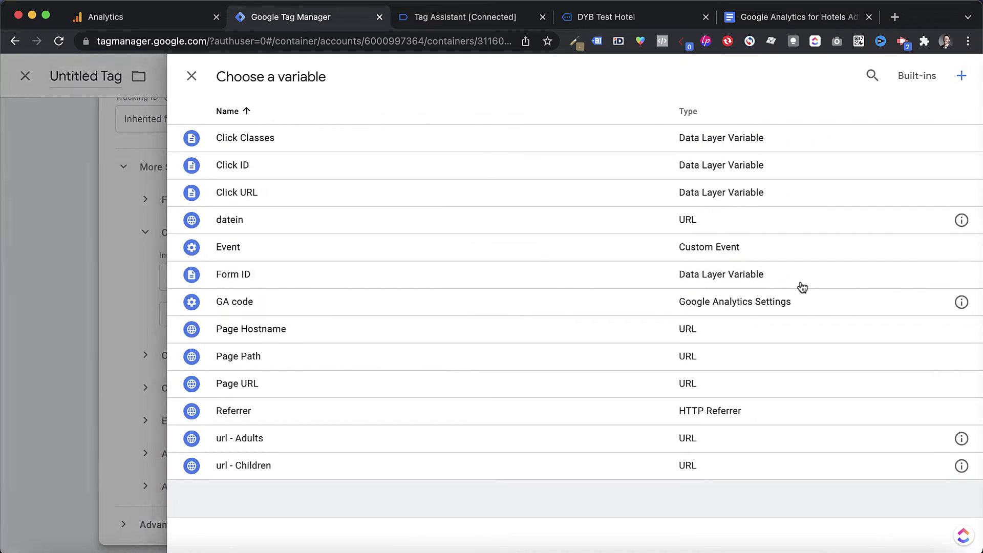
click(279, 467)
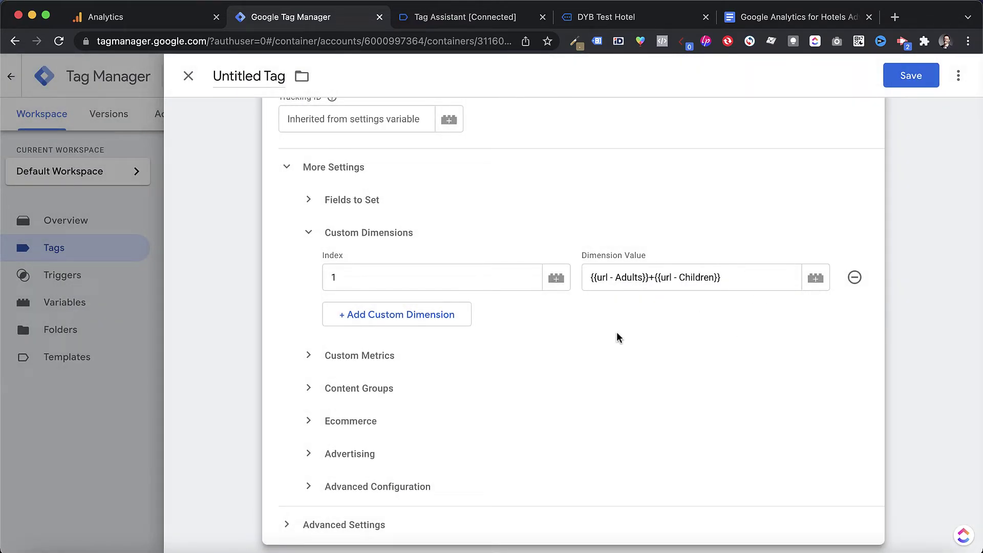
Copy the path /premium/index2.html from the DYB Test Hotel booking page's address and check it against the Page Path variable in Tag Assistant.
scroll(622, 345, down, 5)
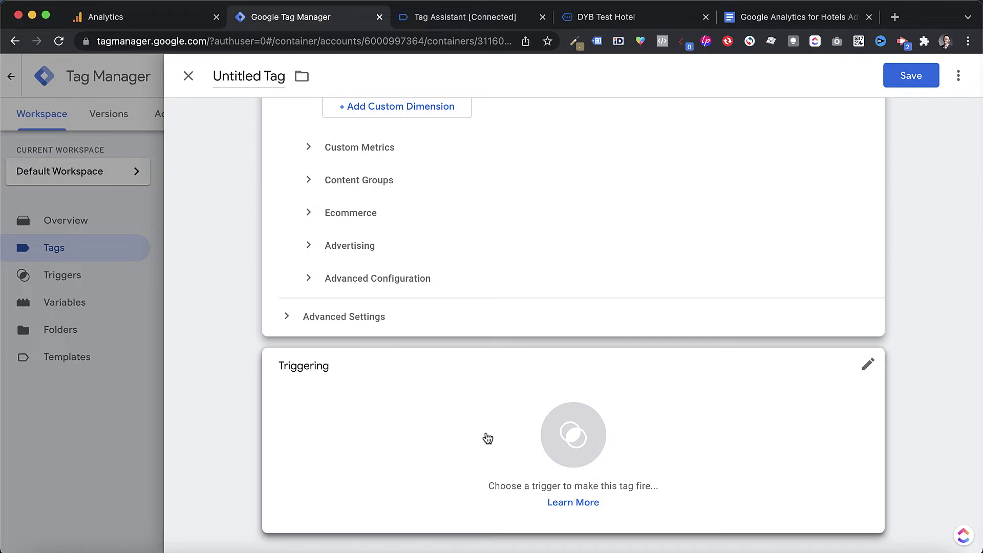
click(627, 17)
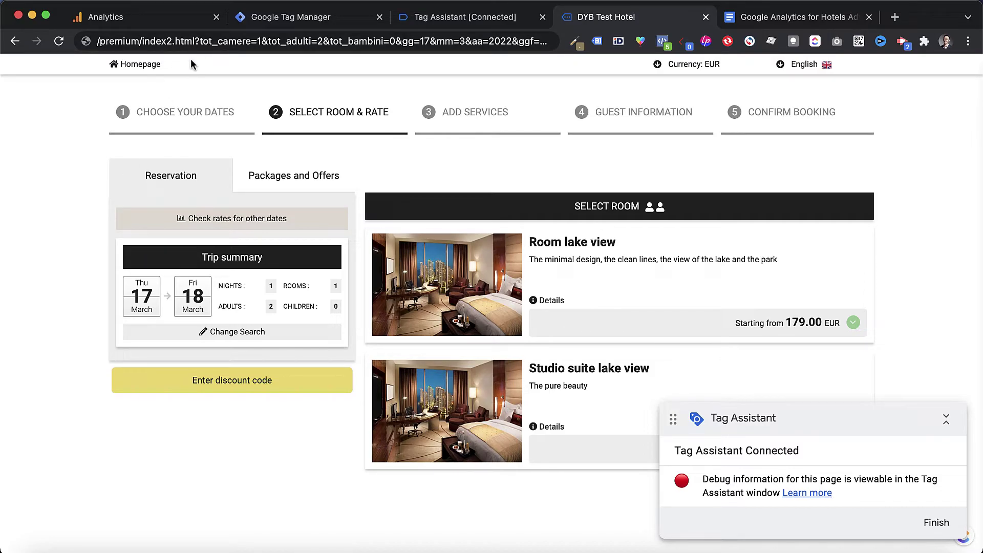
drag(196, 42, 98, 44)
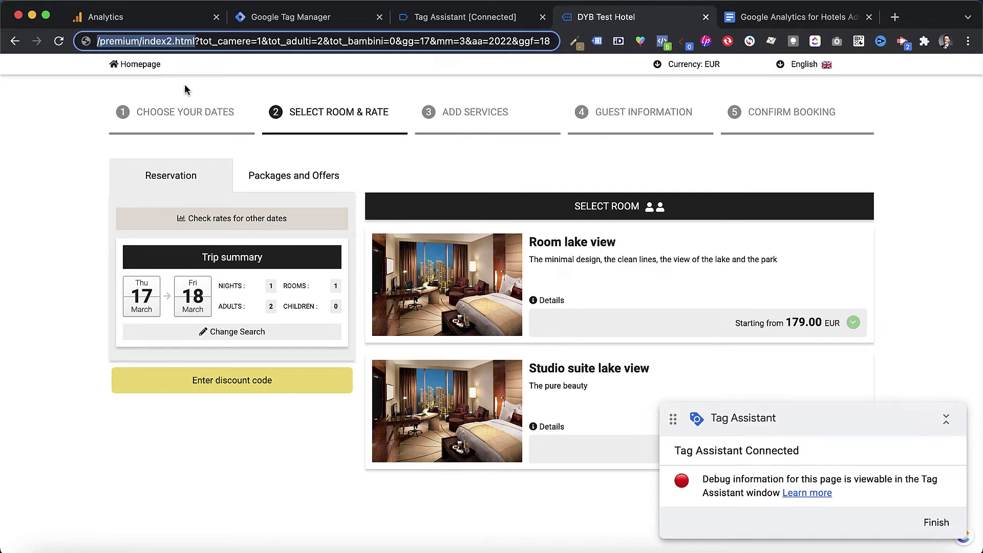
right_click(148, 45)
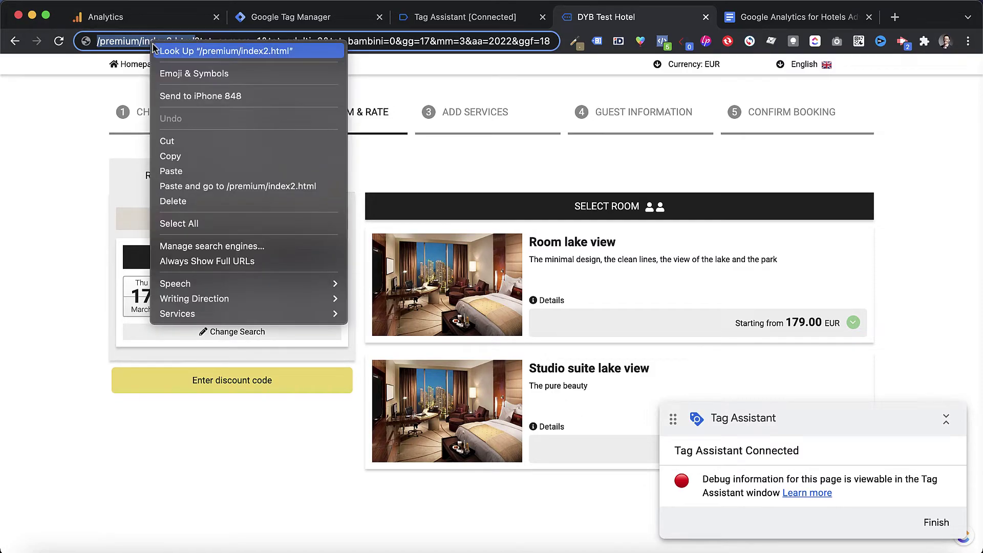
click(172, 157)
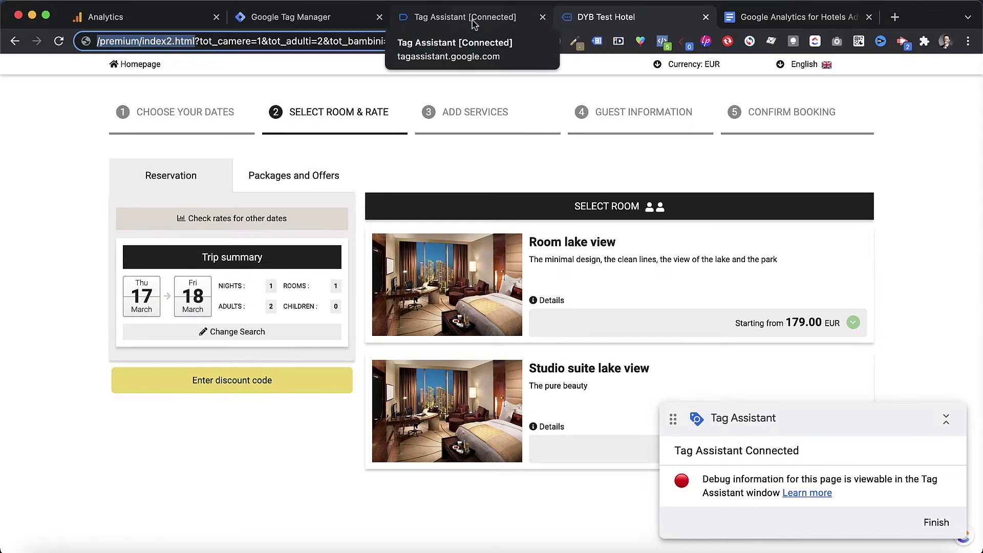
click(474, 24)
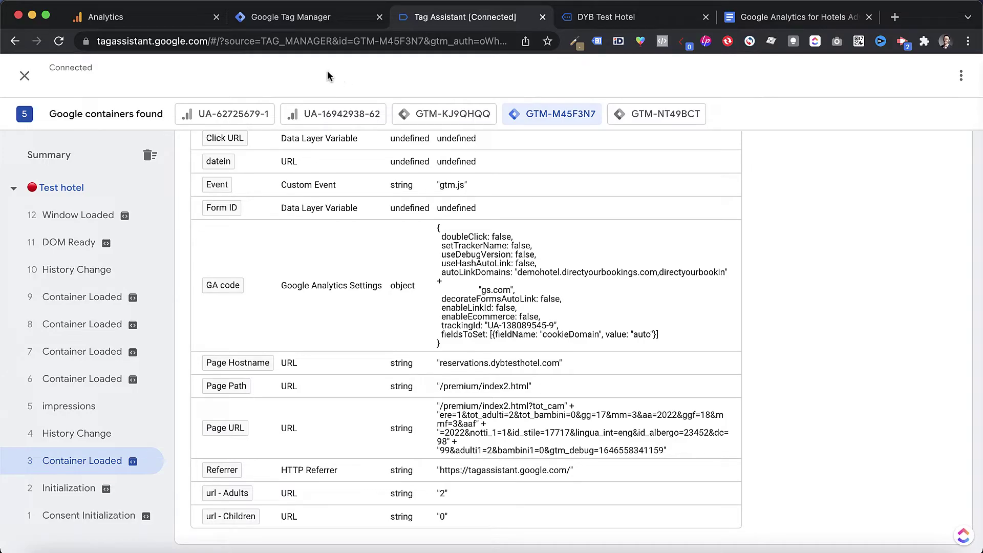
Back in Google Tag Manager, create a new firing trigger for the tag and name it Search Result Page.
click(291, 18)
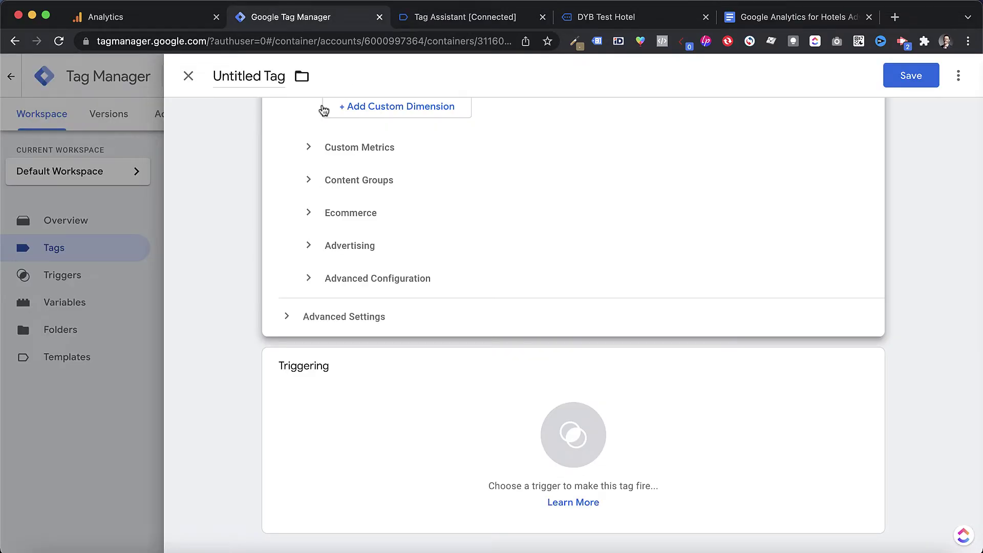
click(605, 425)
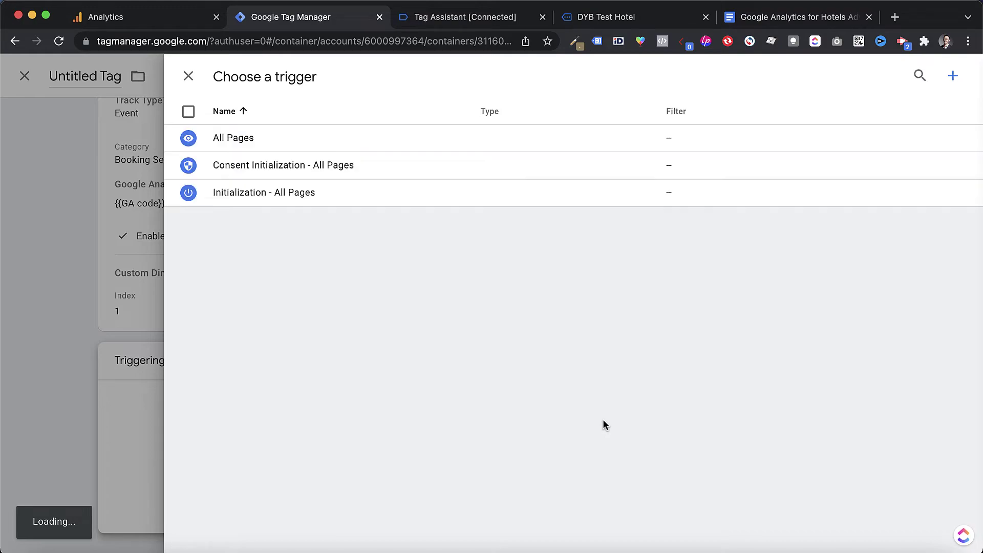
click(954, 74)
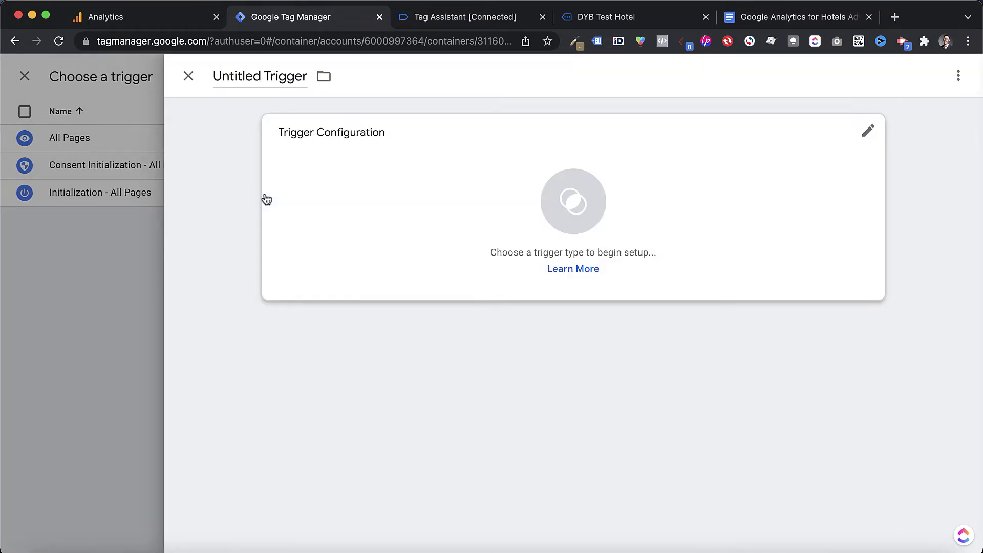
click(267, 75)
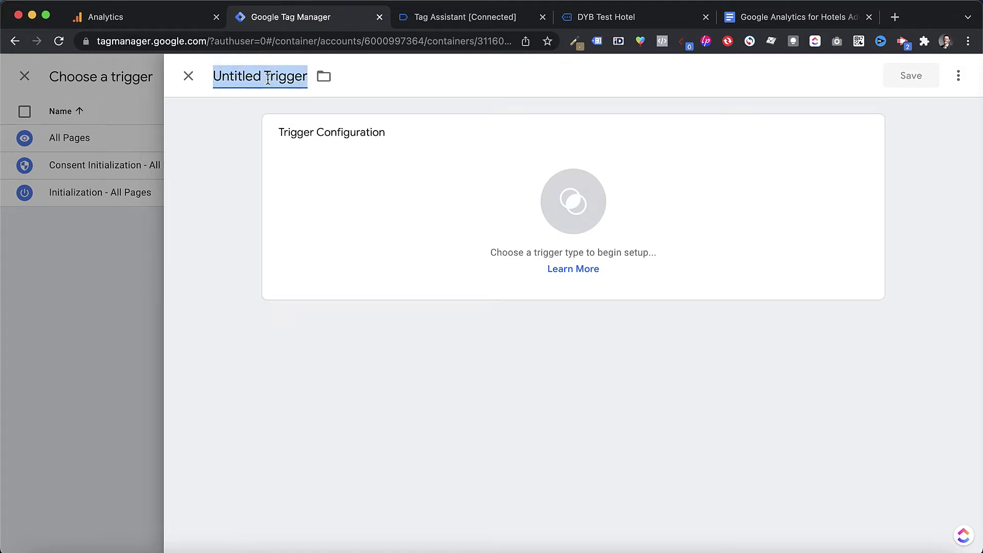
text(Search Re)
text(sul)
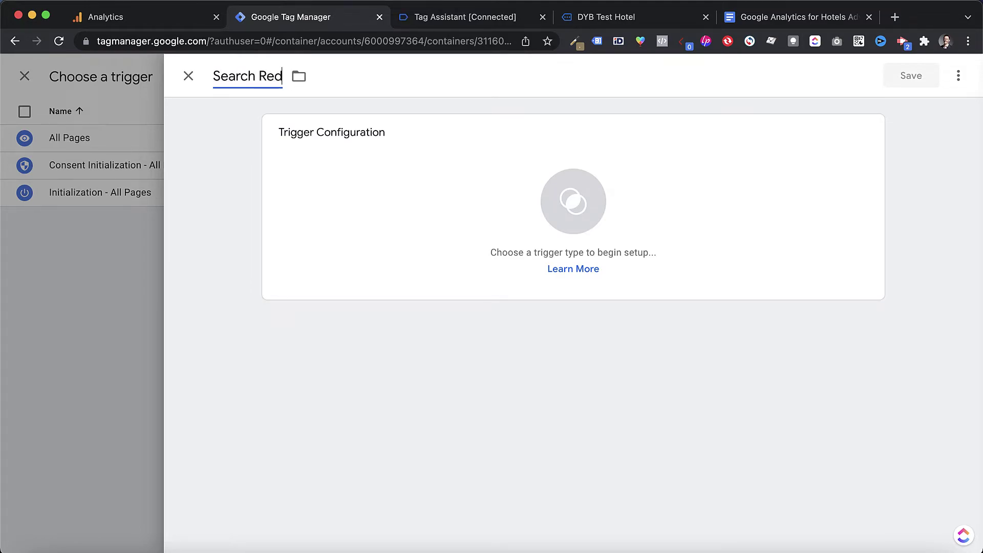
text(t Page)
Set the trigger type to Page View and make it fire on Some Page Views only.
click(480, 228)
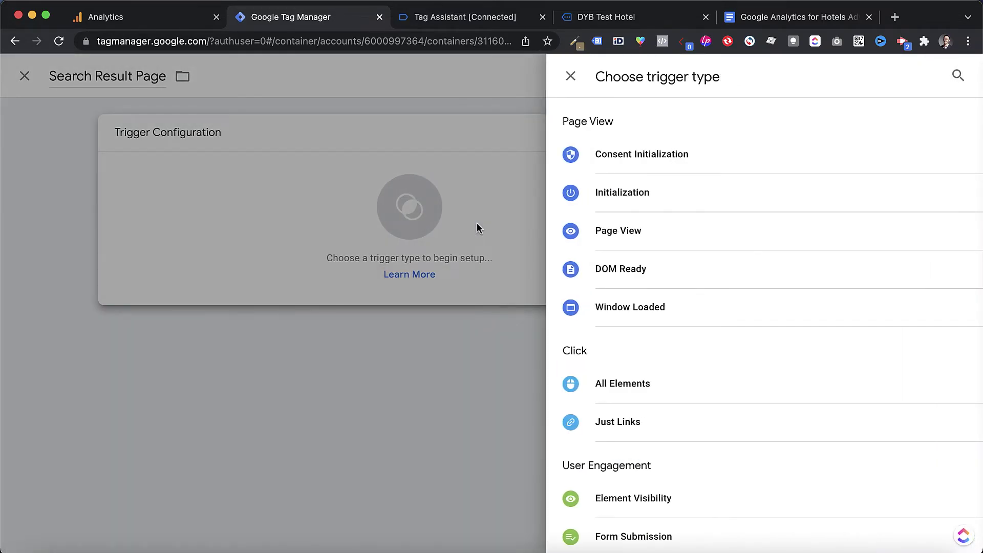
click(708, 241)
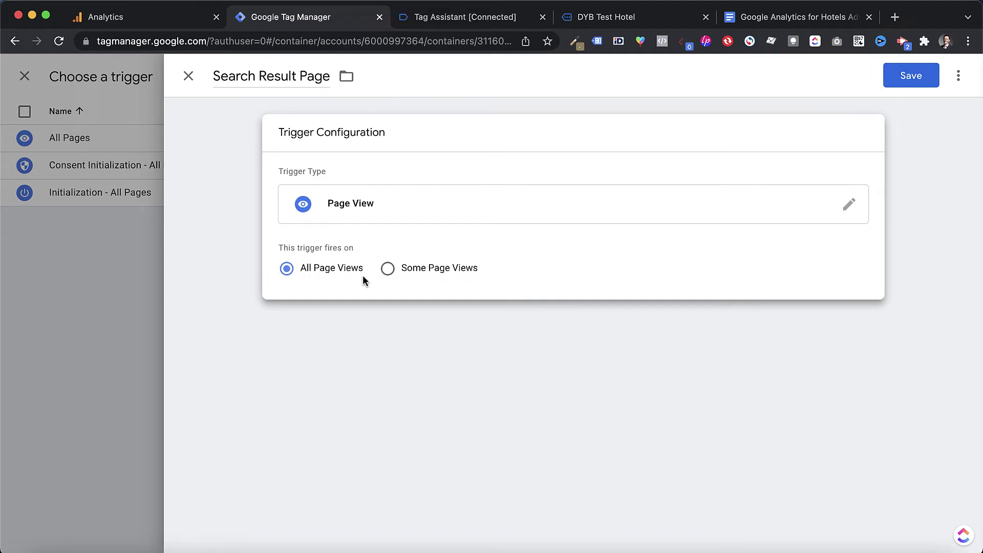
click(388, 269)
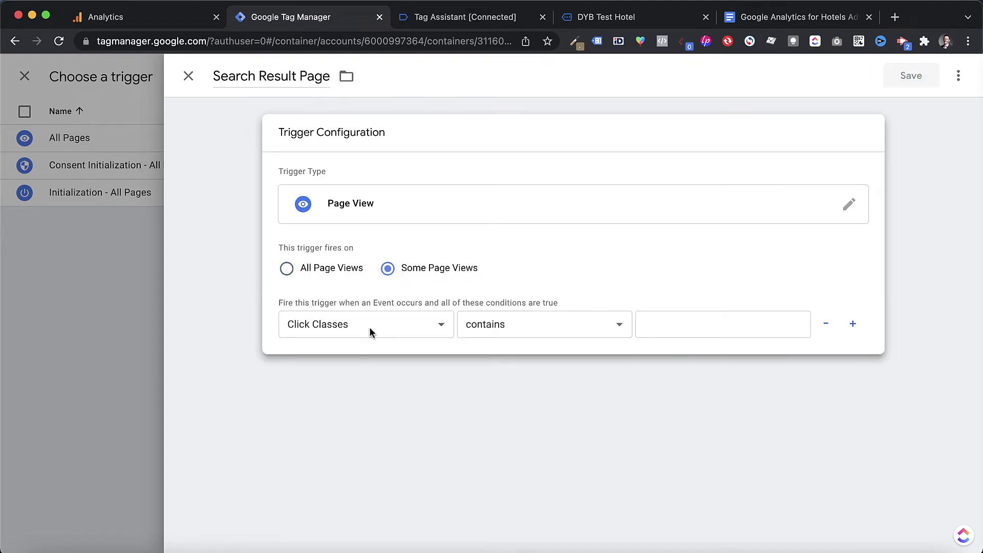
Set the trigger condition to Page Path contains /premium/index2.html, using the copied path.
click(371, 332)
scroll(367, 391, down, 1)
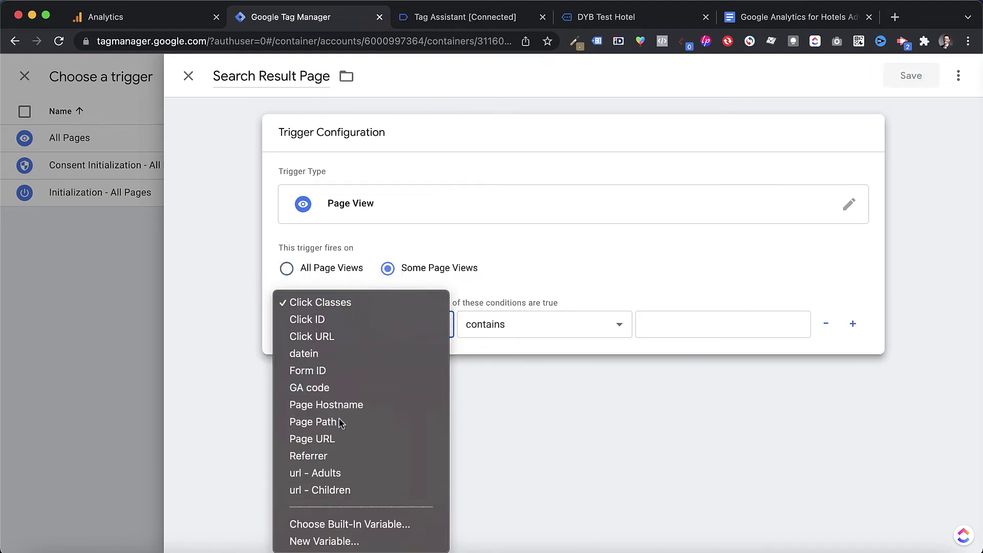
click(341, 422)
click(514, 329)
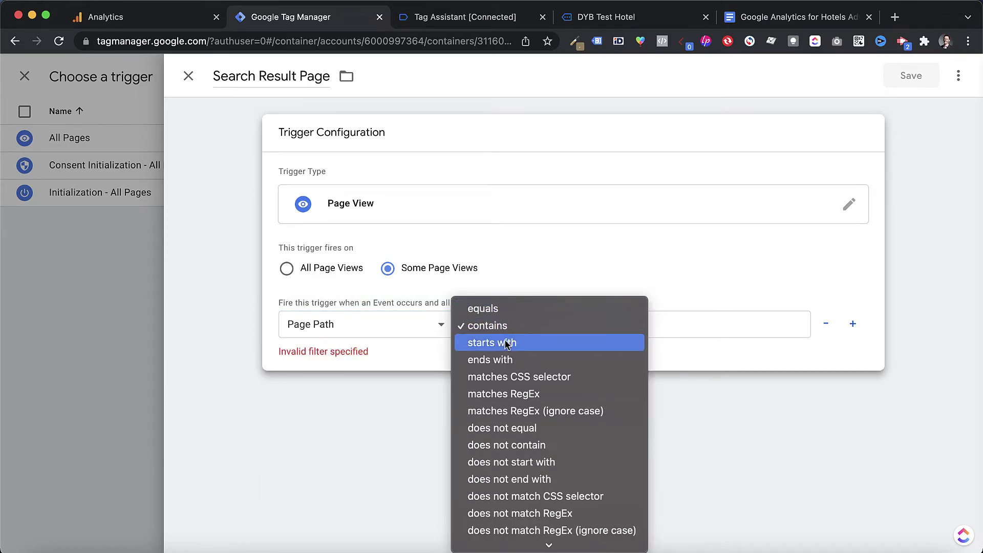
click(491, 326)
click(676, 328)
key(super+v)
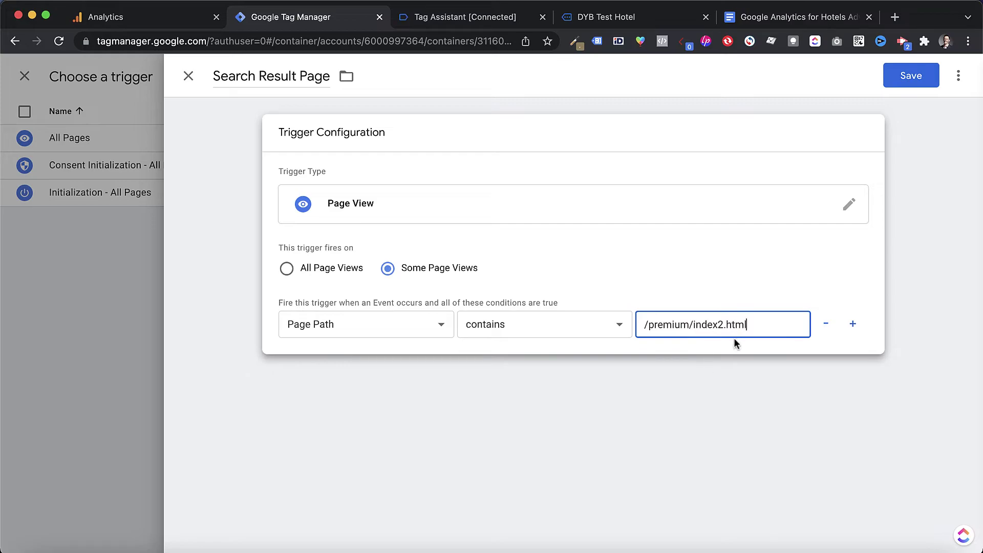
Compare the condition's path with Page Path in Tag Assistant and the booking page's address, and save the Search Result Page trigger.
click(442, 17)
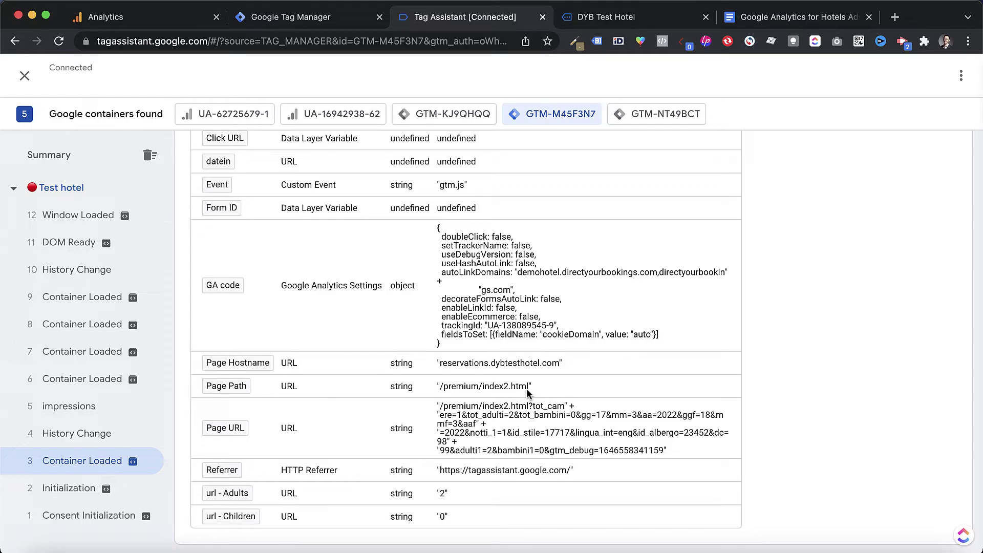
drag(528, 390, 441, 392)
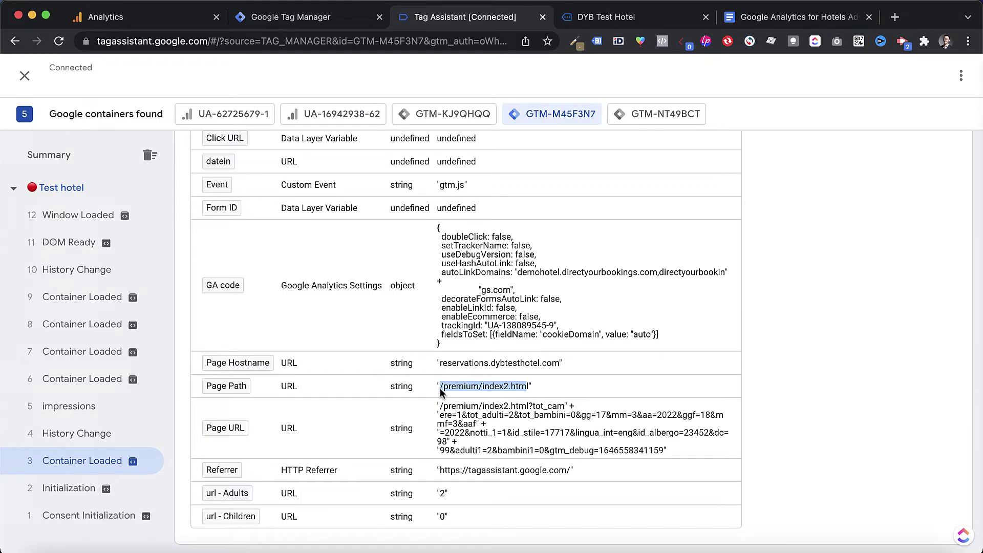
click(542, 390)
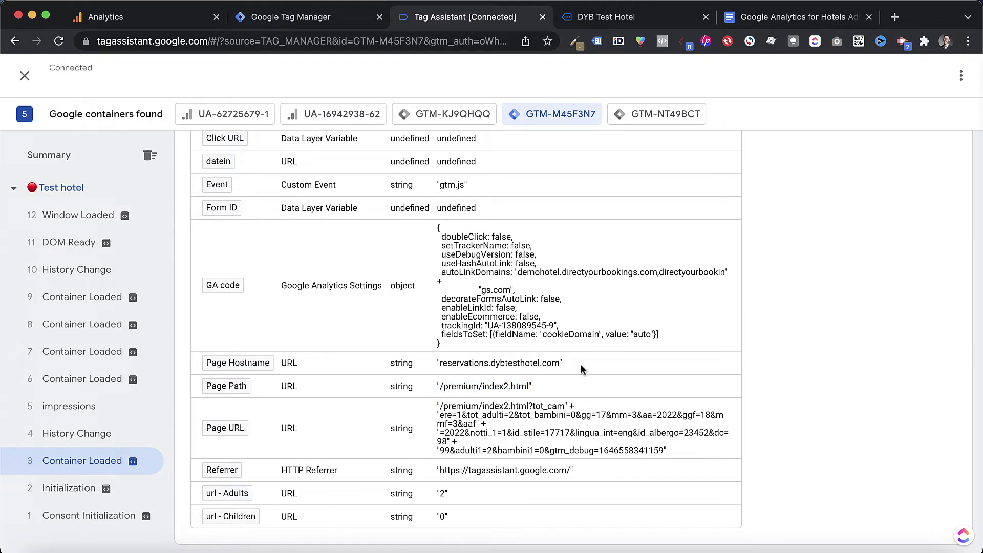
click(611, 20)
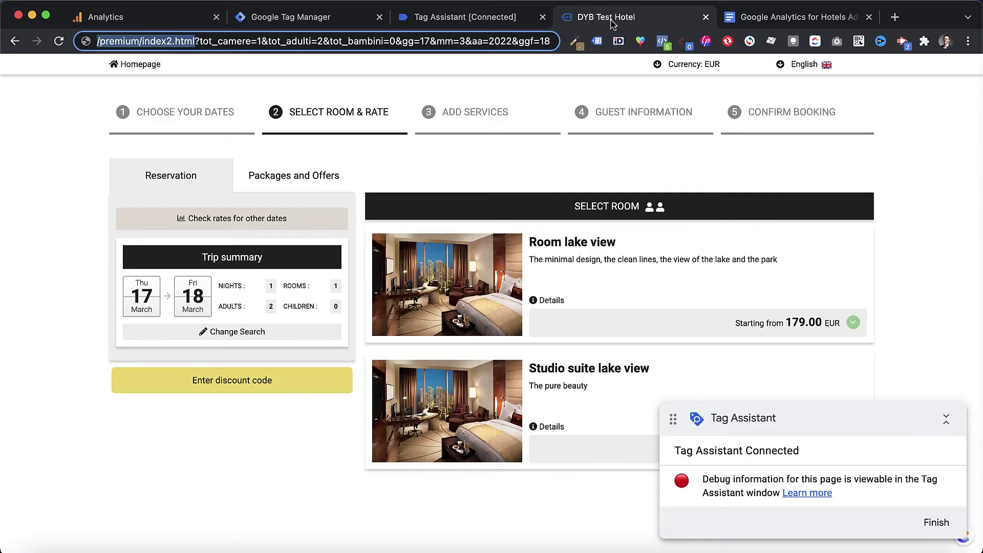
click(283, 19)
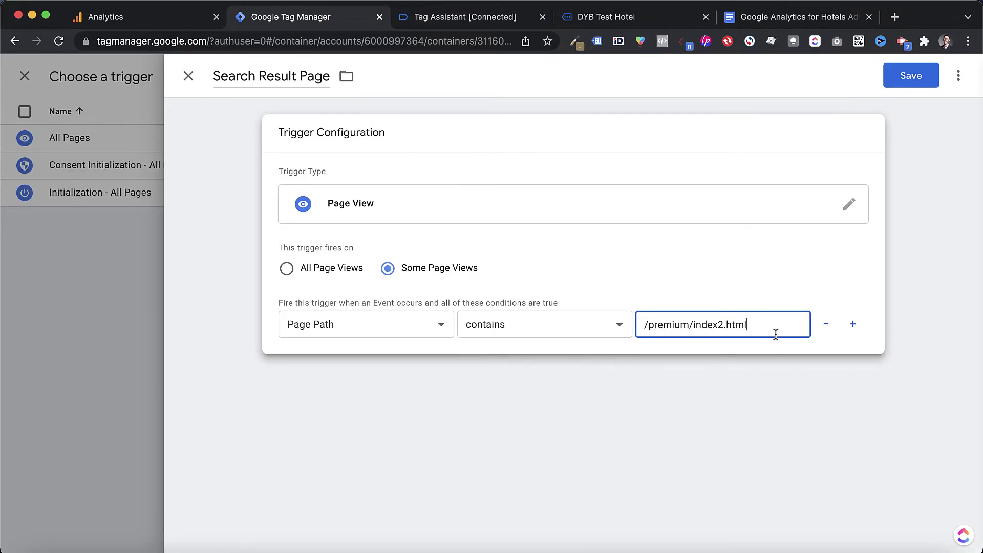
click(918, 78)
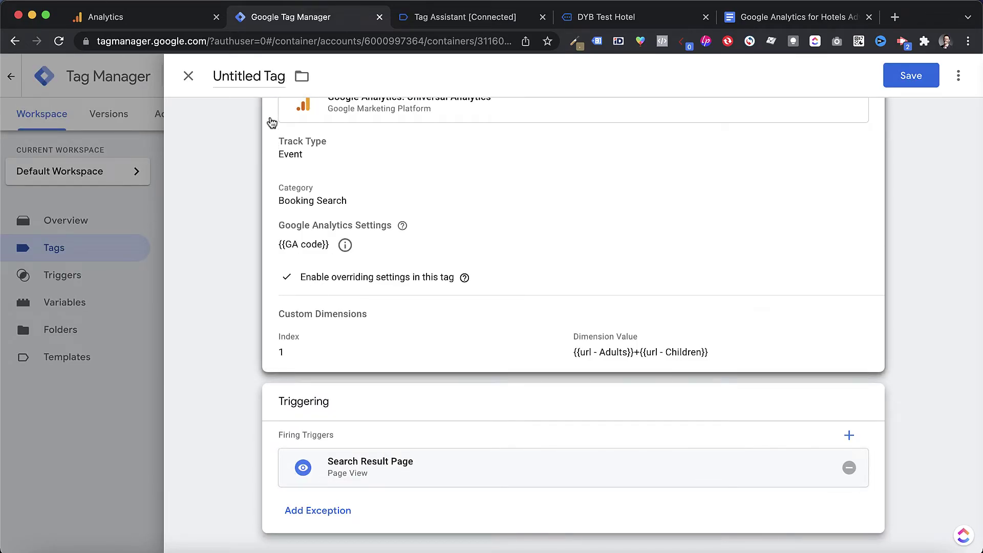
Name the tag UA - Event - Booking Search and save it.
click(261, 75)
text(UA )
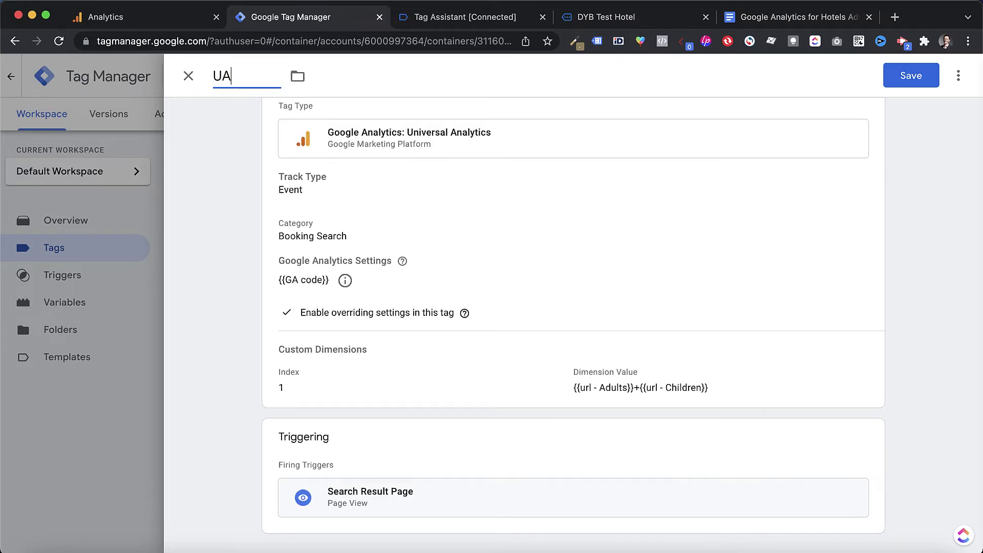
text(- Event - B)
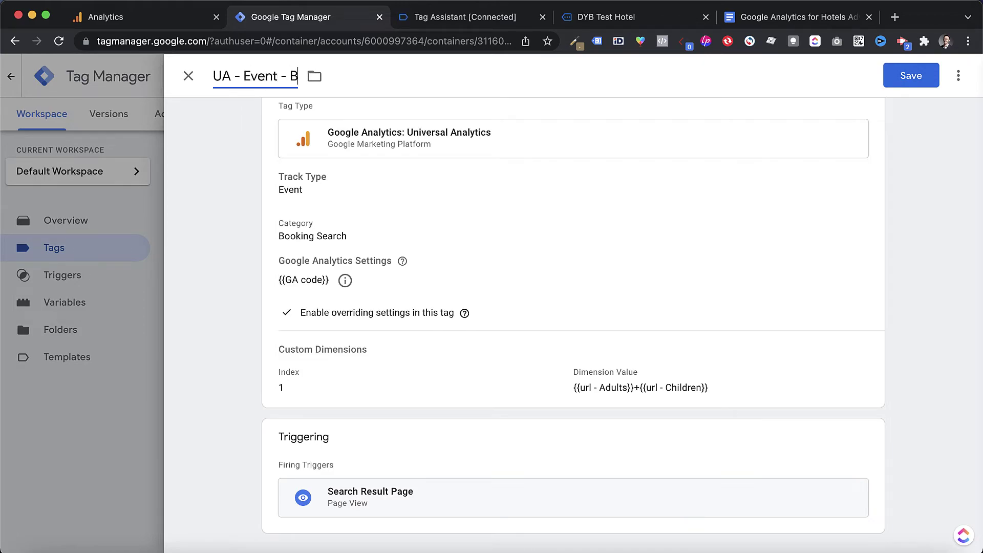
text(ooking Search)
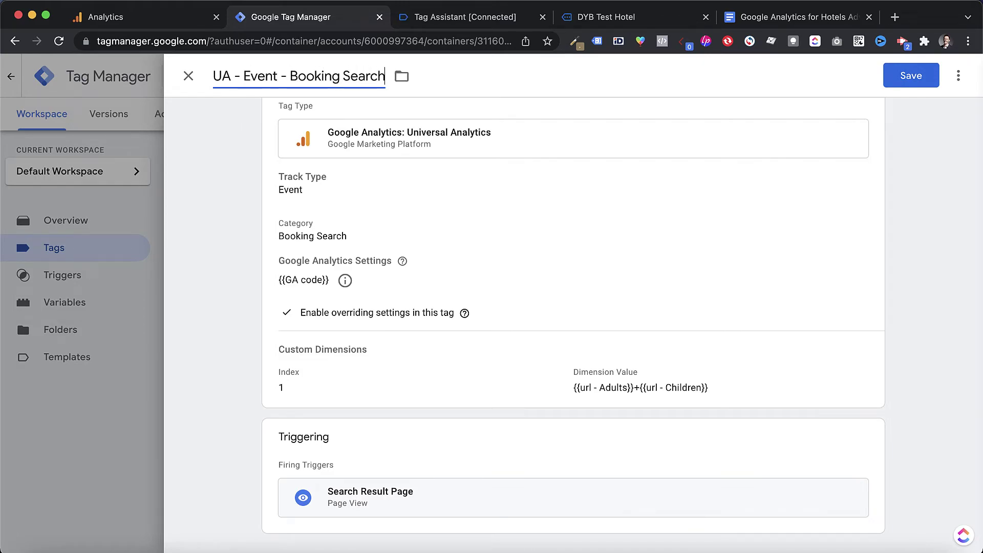
click(914, 76)
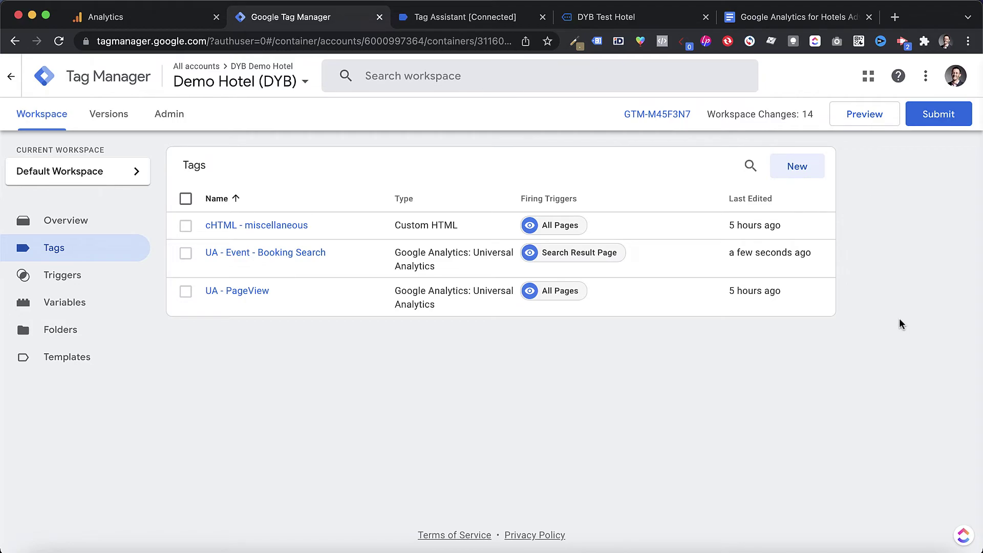
Preview the updated container and view the UA - Event - Booking Search tag's details from the Tag Assistant summary.
click(860, 116)
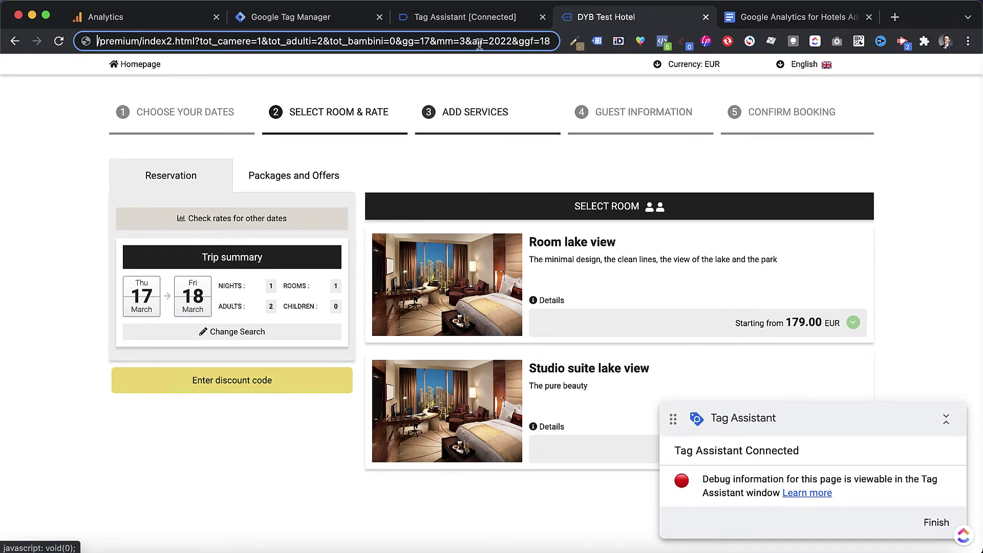
click(477, 20)
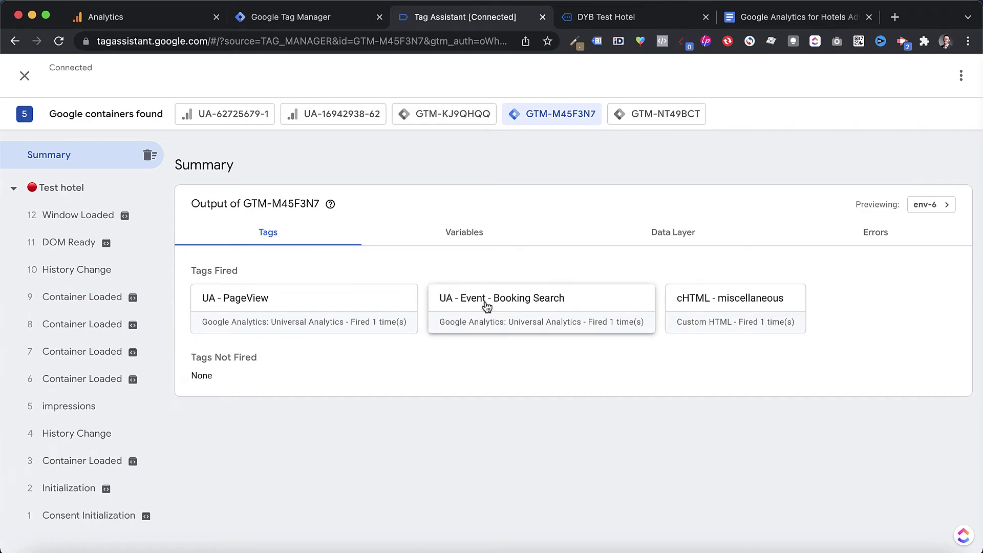
click(542, 320)
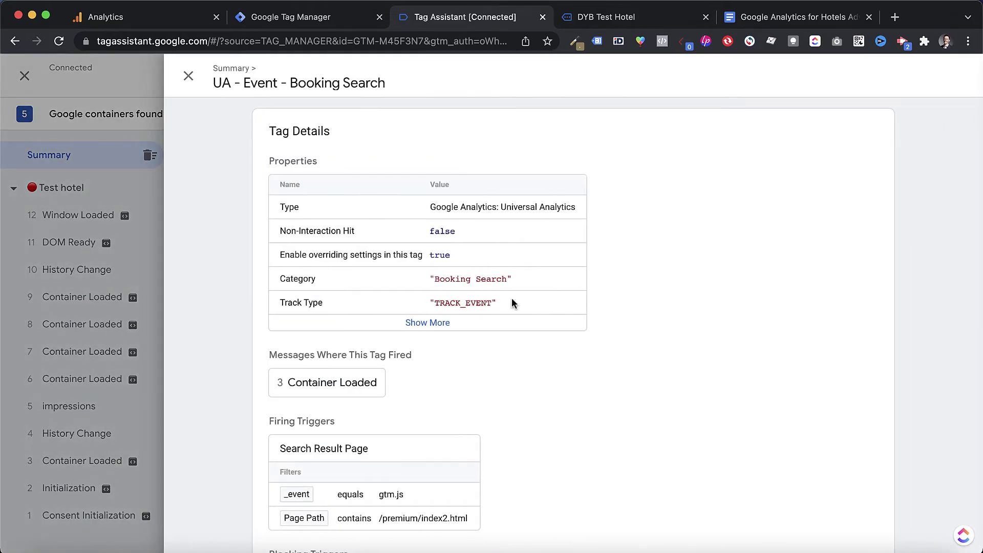
click(193, 76)
Examine the custom dimension sent by UA - Event - Booking Search on Container Loaded event 3 and compare its index with Google Analytics.
click(79, 462)
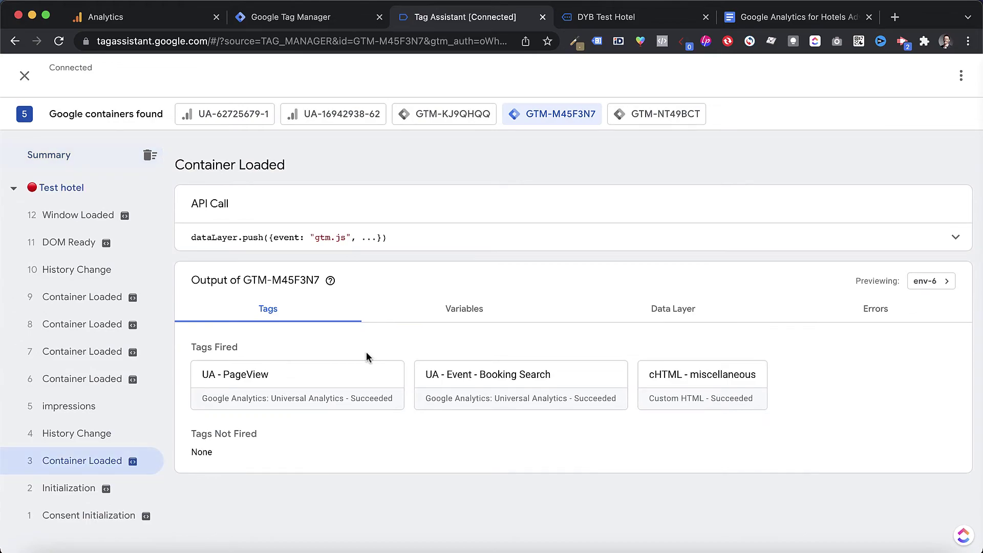
click(496, 400)
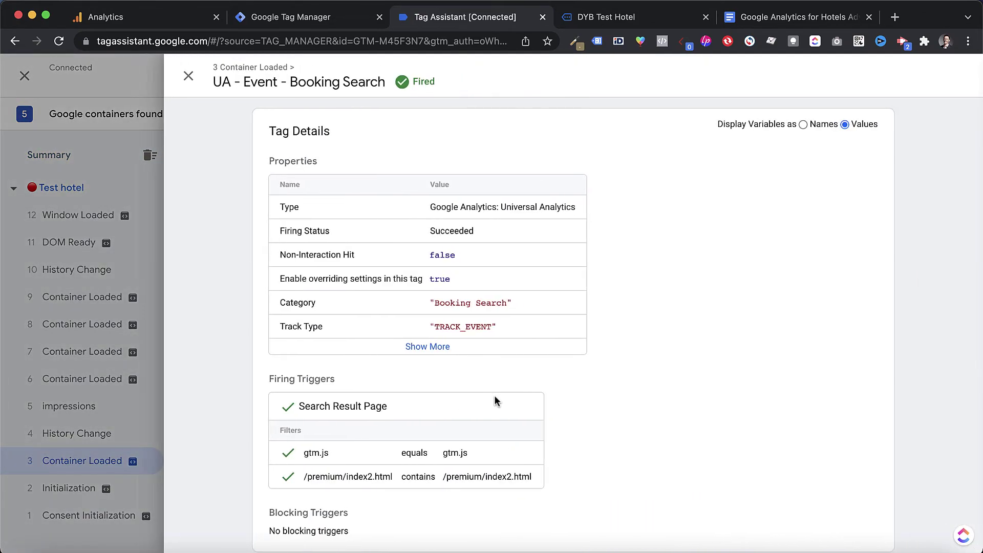
click(434, 347)
scroll(687, 334, down, 3)
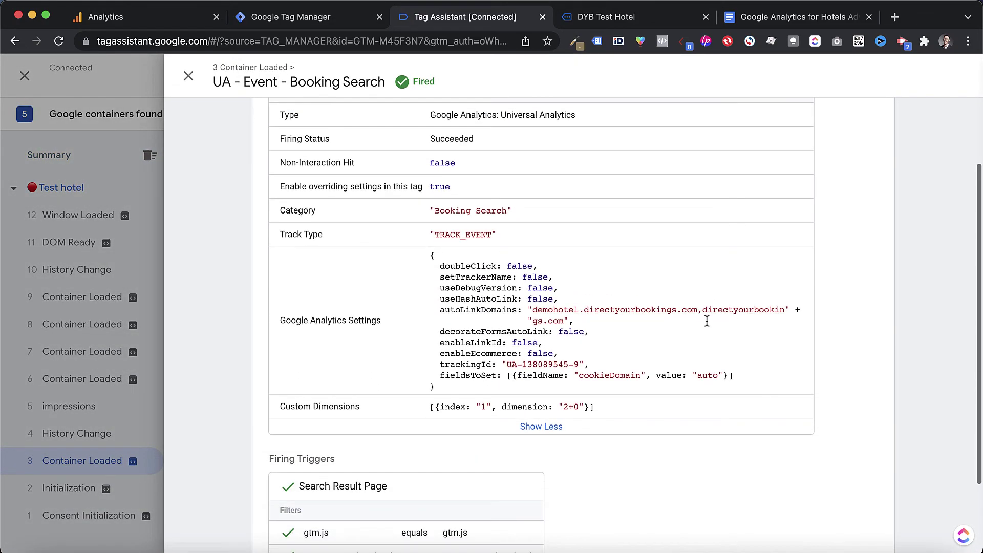
drag(276, 407, 353, 407)
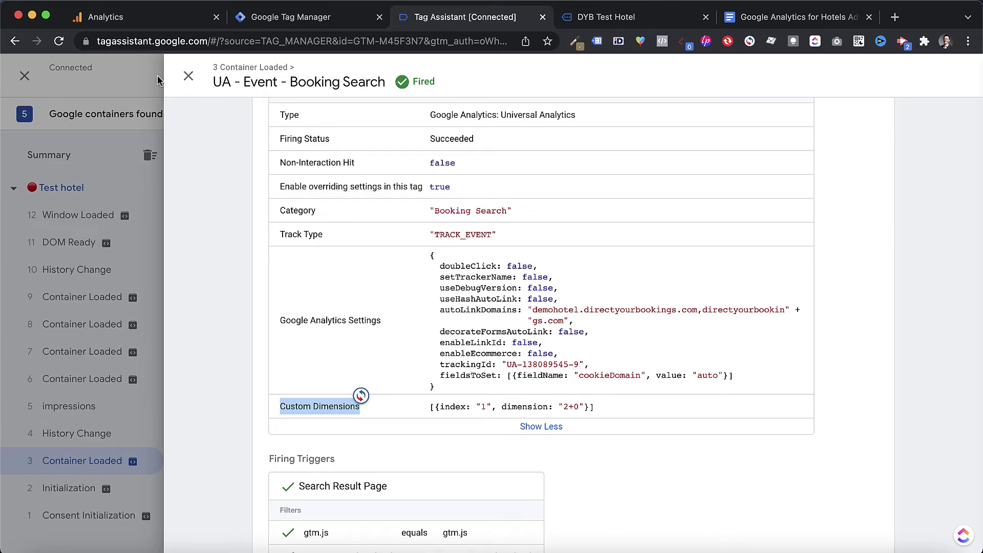
click(154, 19)
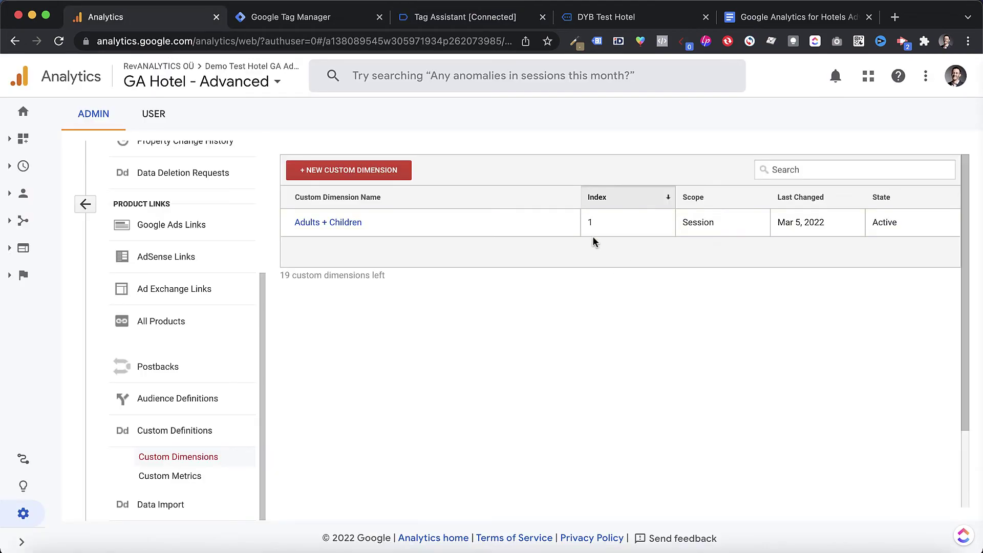
Return to Tag Assistant and check the custom dimension value sent by the UA - Event - Booking Search tag.
click(287, 23)
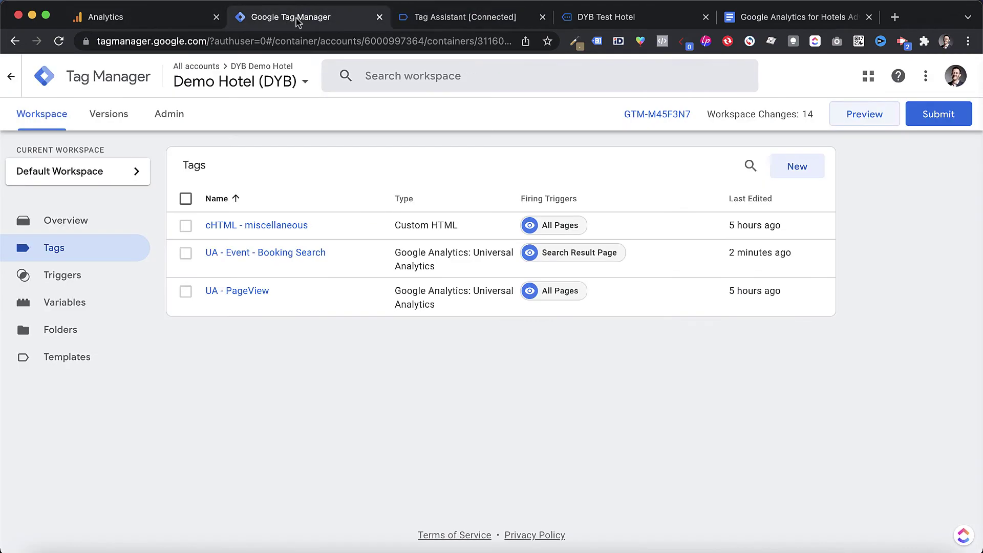
click(463, 23)
drag(564, 408, 578, 407)
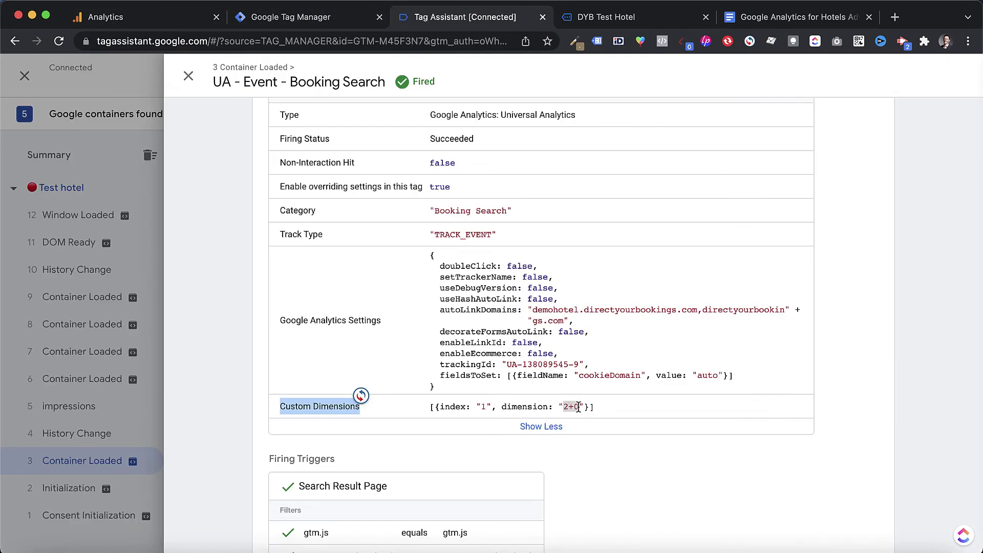
Switch to Google Analytics and check the realtime Events report for the Booking Search event.
click(130, 19)
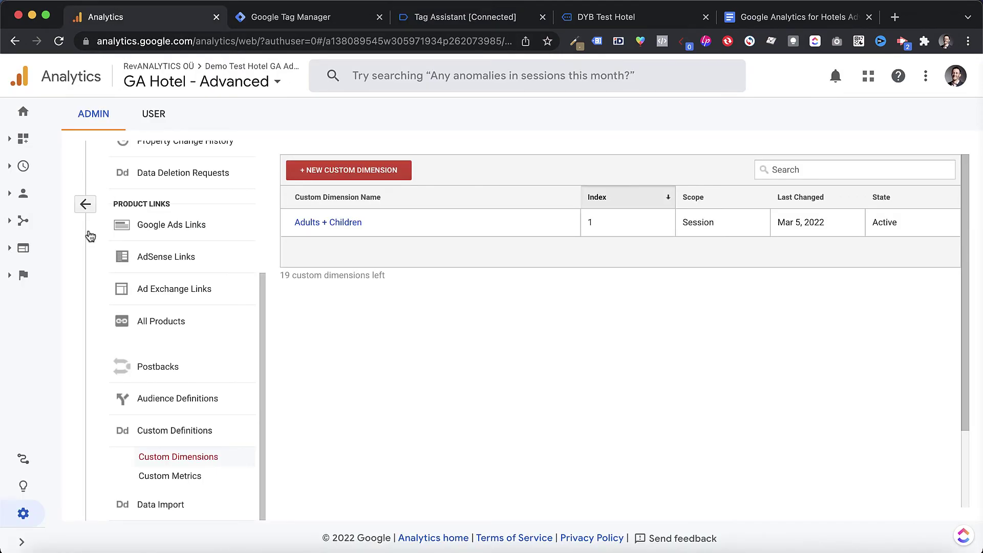
click(13, 171)
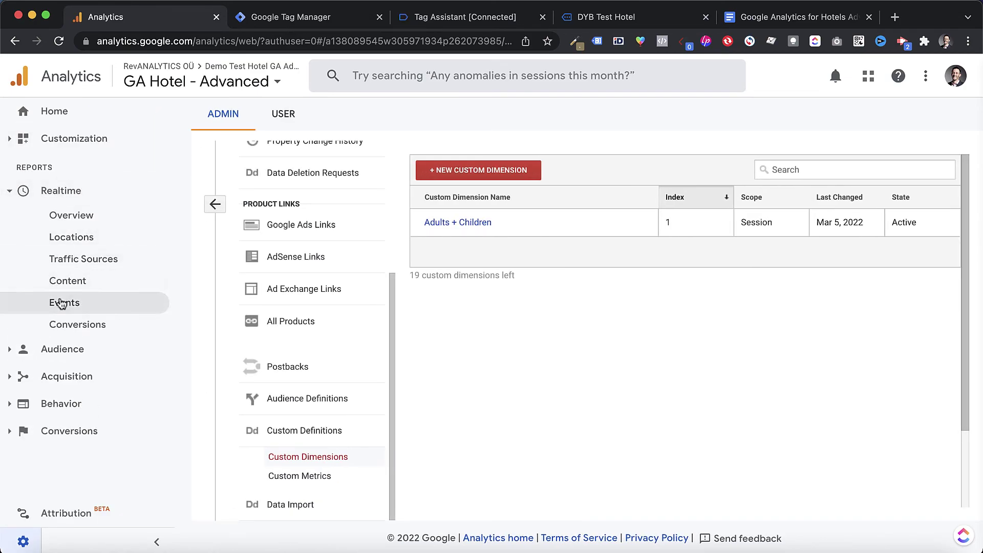
click(61, 303)
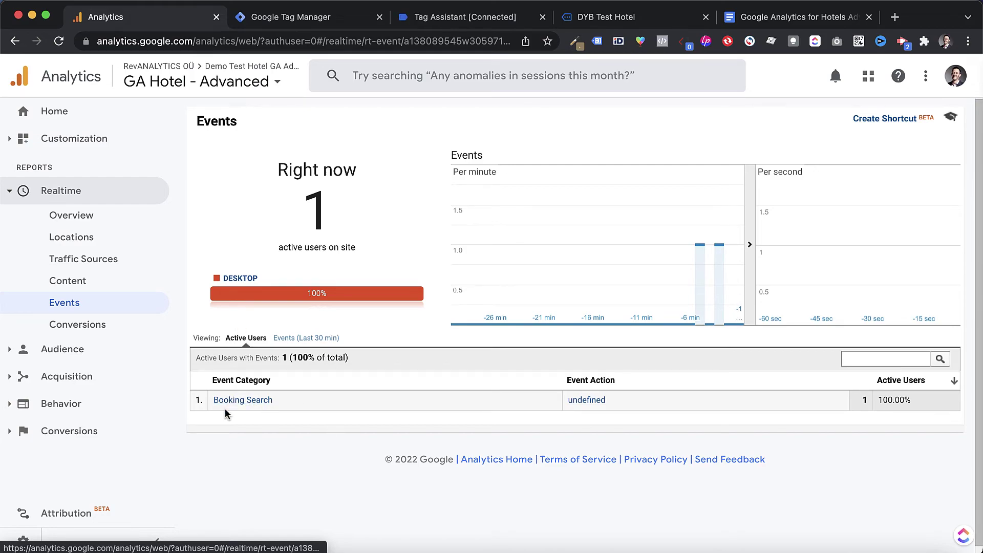
mouse_move(572, 316)
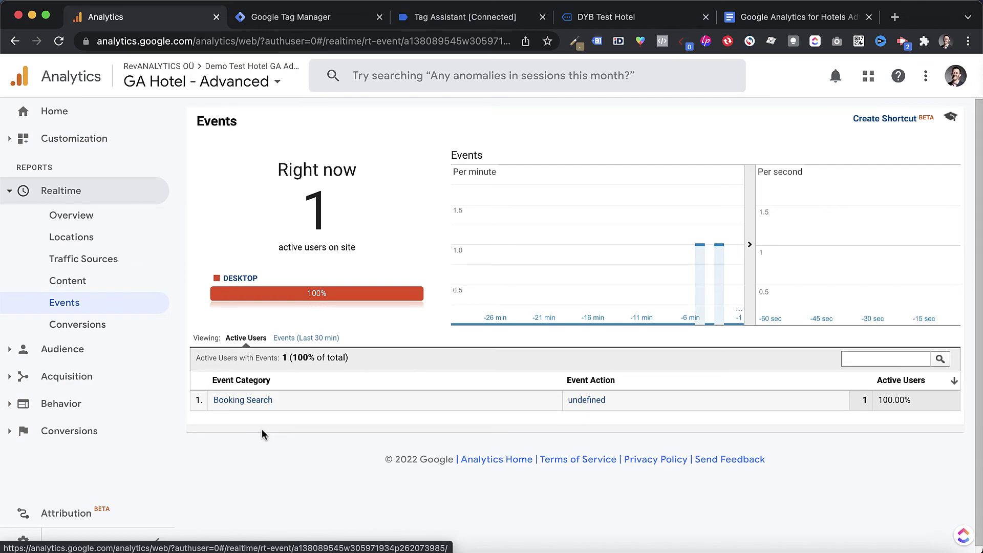
Start a new custom report and add Adults + Children as its dimension drilldown.
click(88, 145)
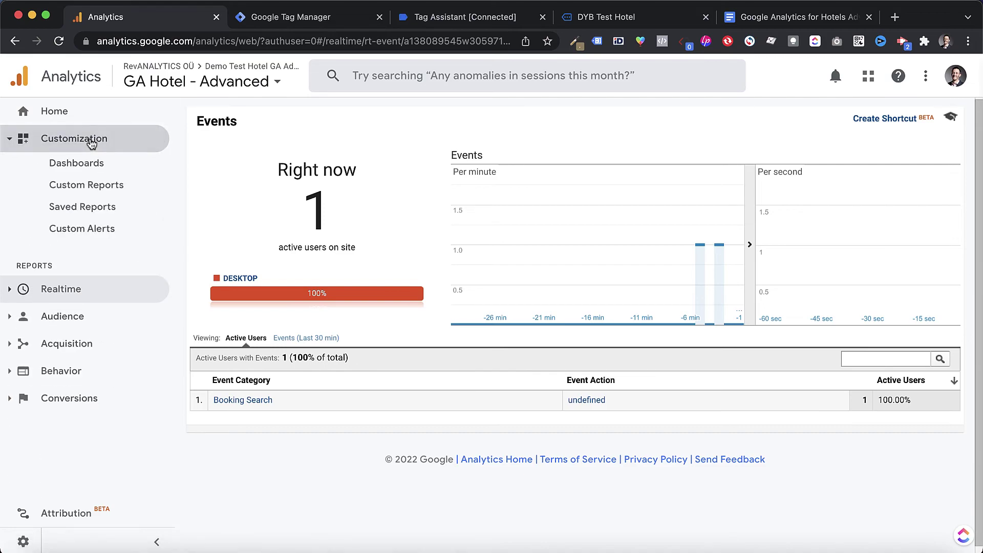
click(87, 186)
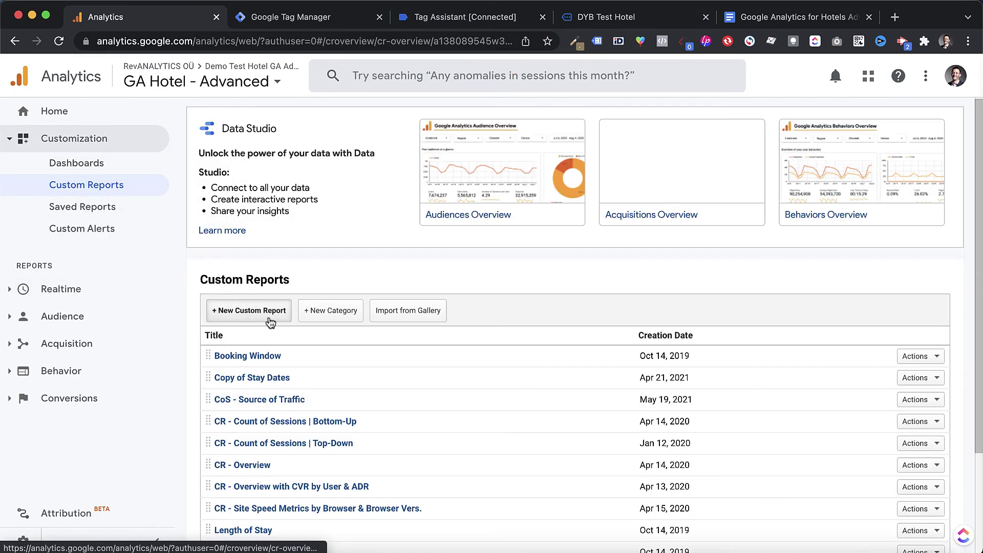
click(244, 309)
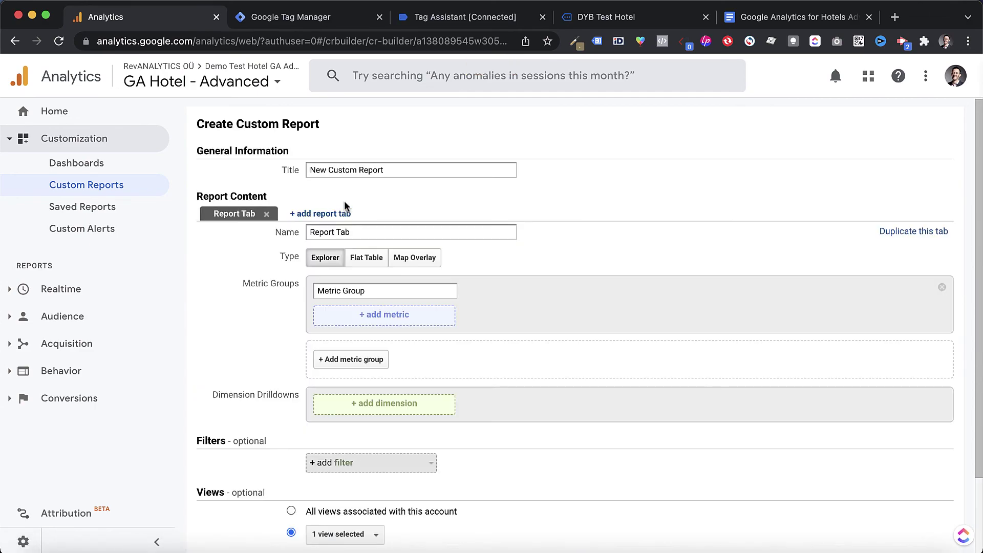
click(386, 413)
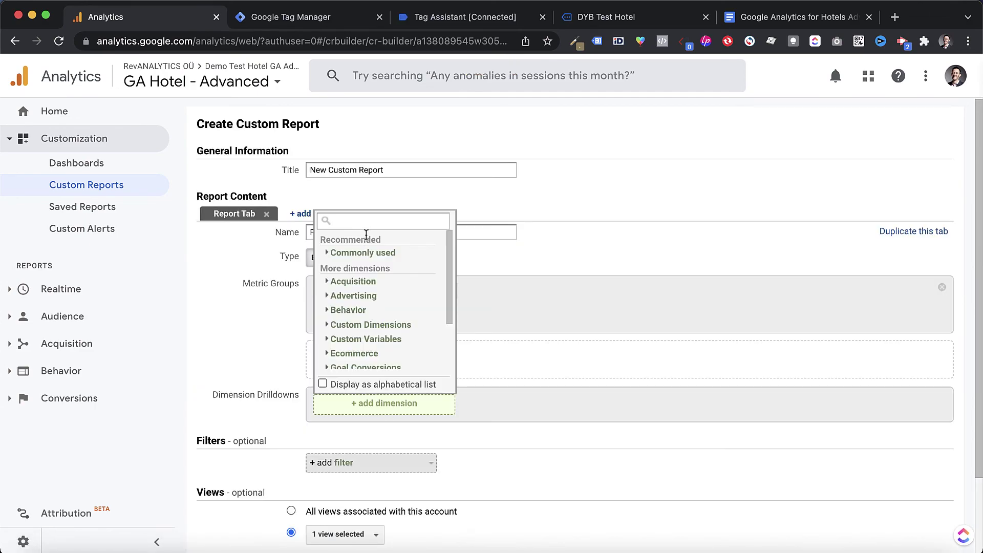
text(adul)
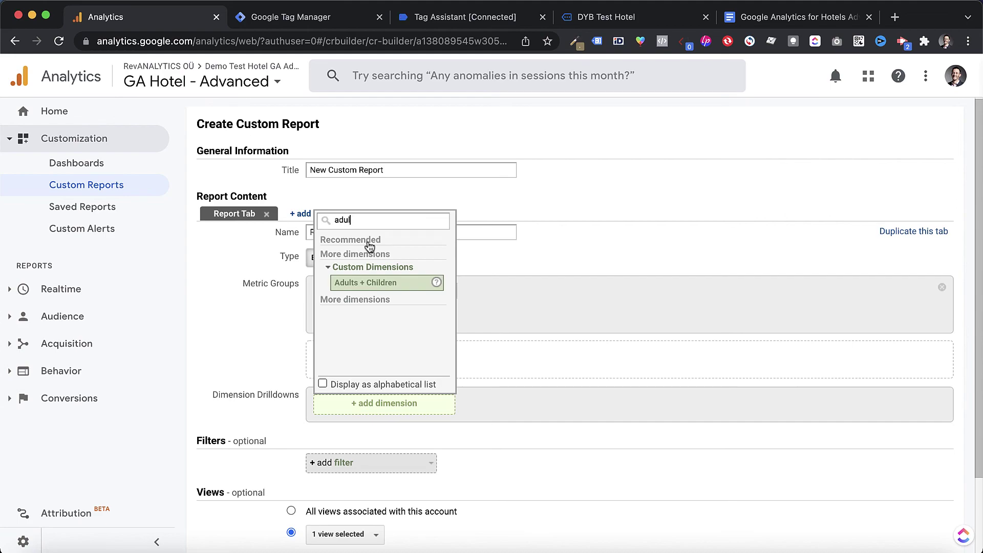
click(376, 283)
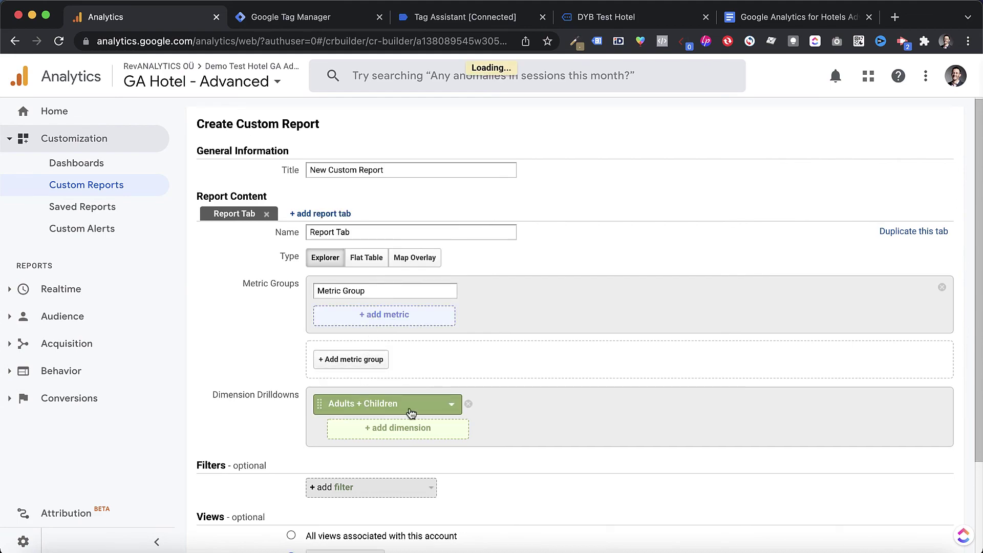
Add the Sessions, Users and Transactions metrics to the custom report's metric group and review the report's settings.
click(381, 320)
text(session)
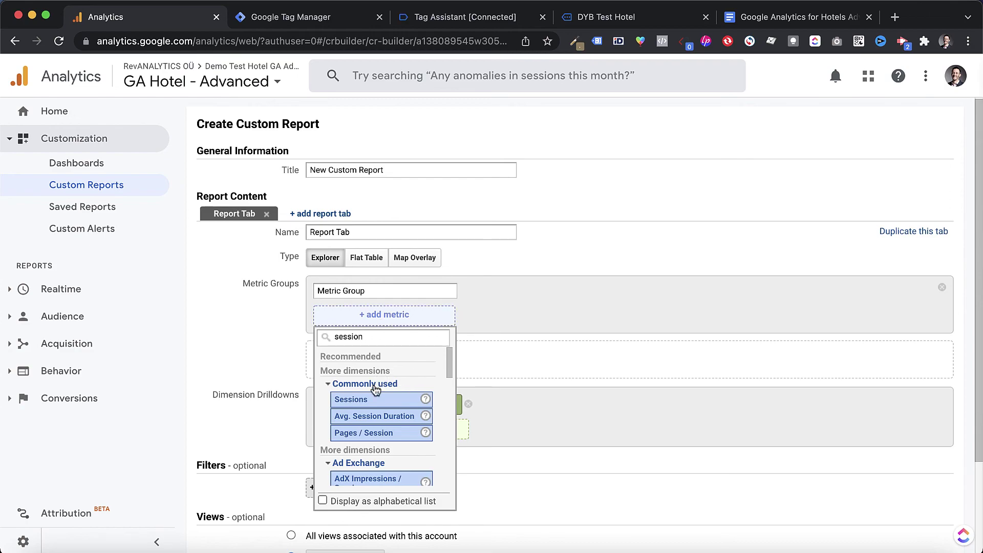
click(376, 399)
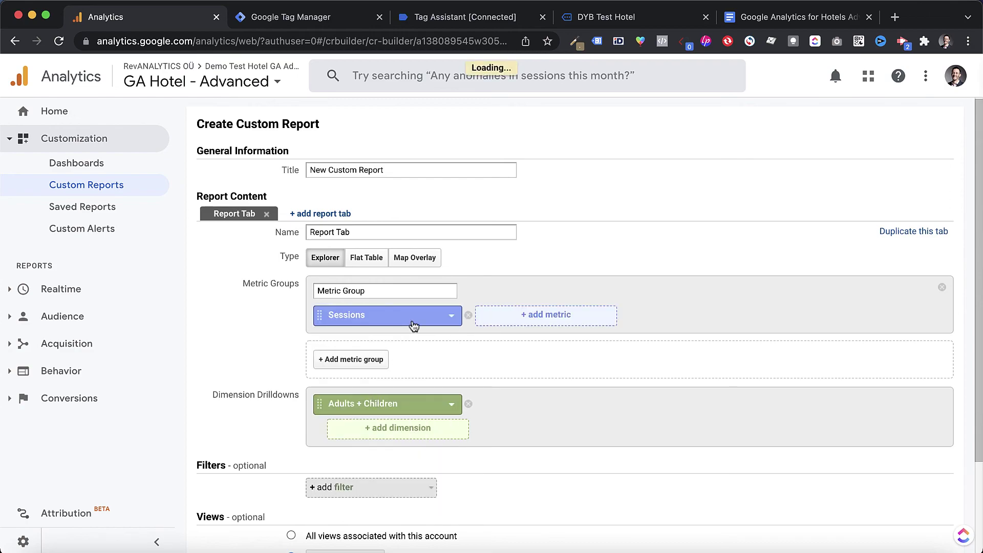
click(518, 321)
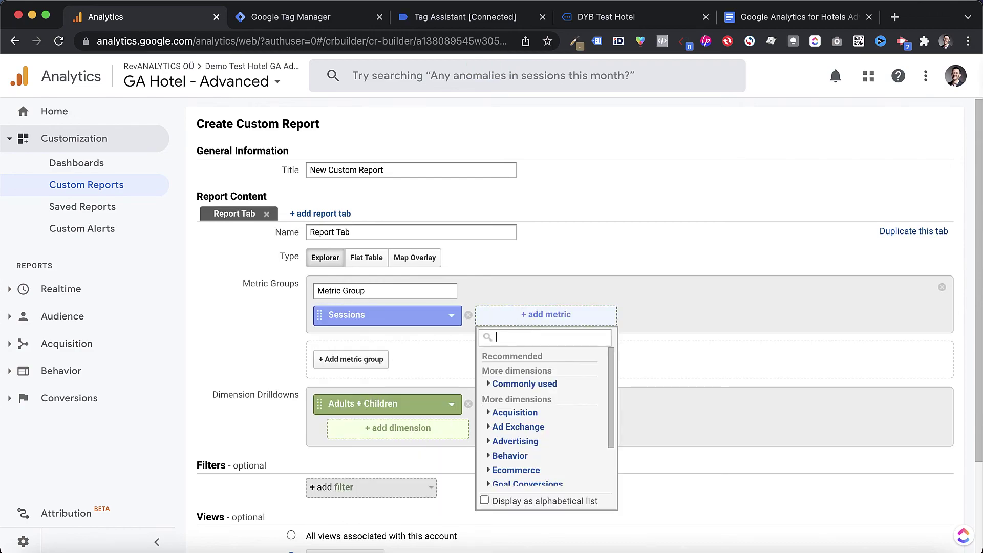
text(users)
click(504, 399)
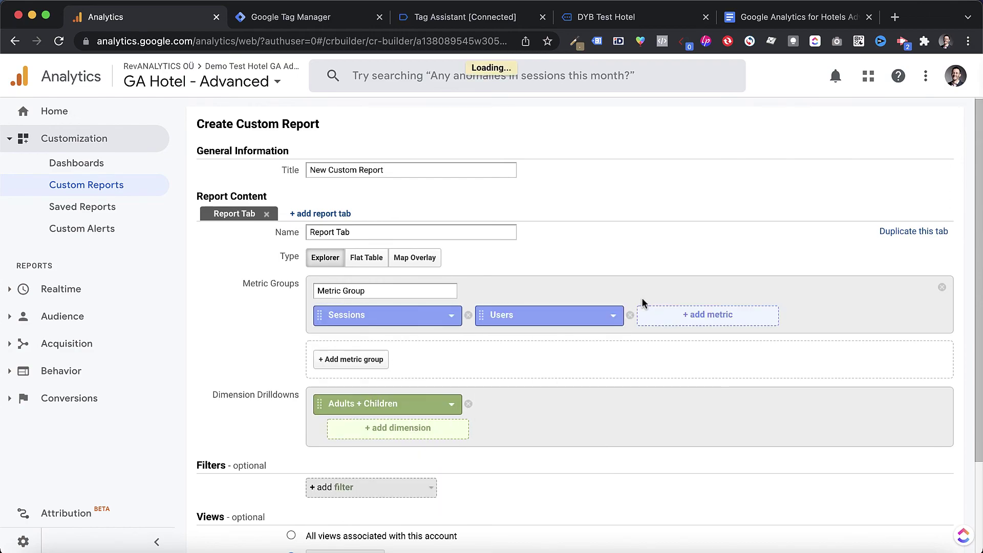
click(707, 324)
text(transa)
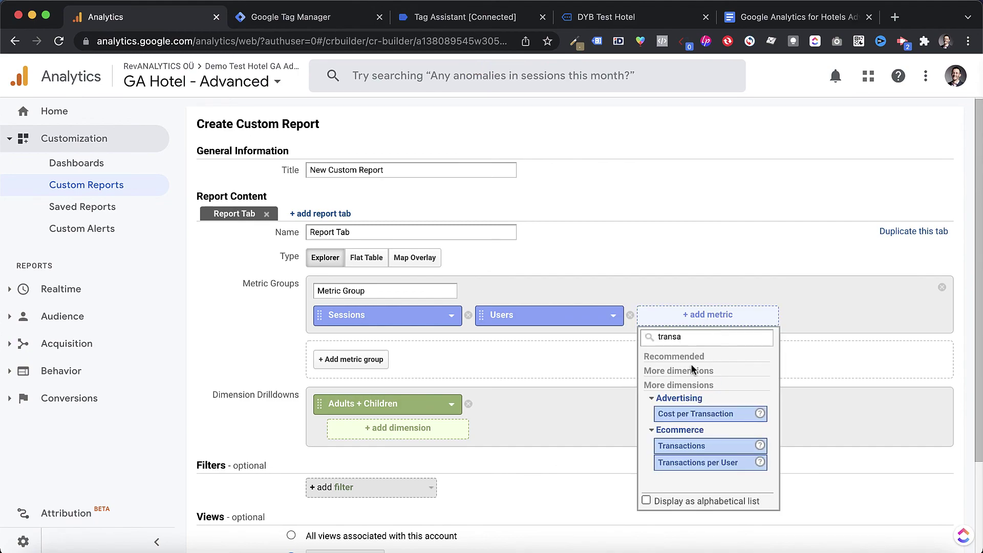
click(692, 447)
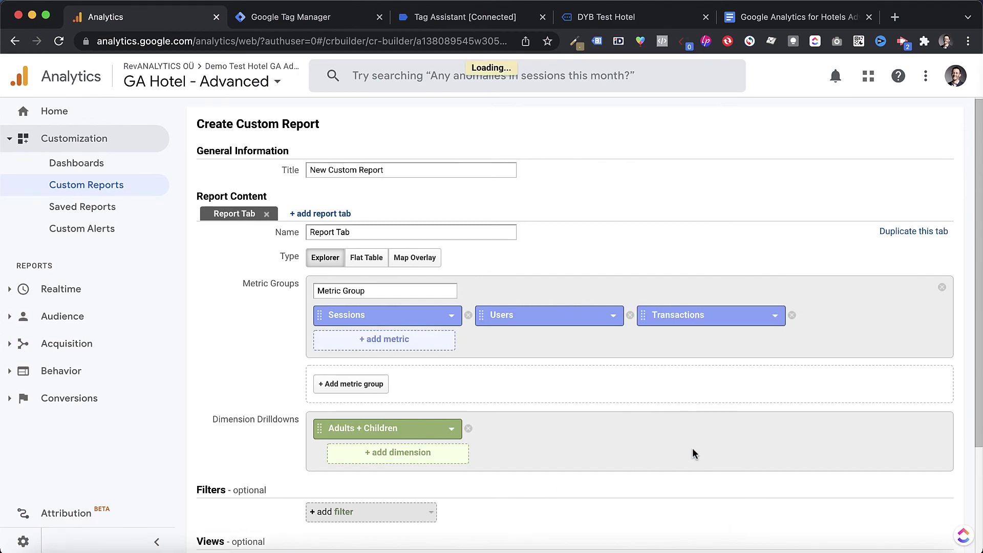
scroll(666, 436, down, 3)
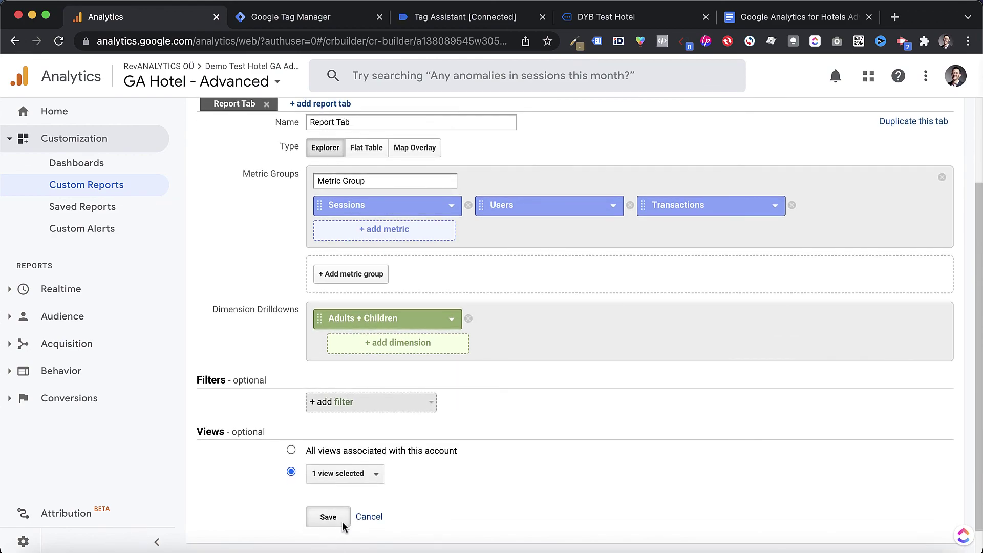
scroll(698, 434, up, 3)
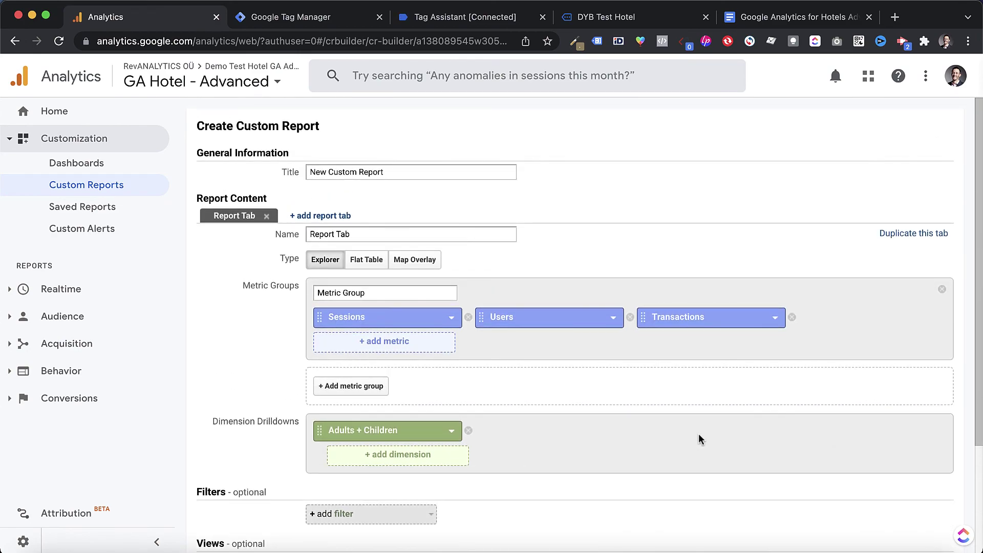